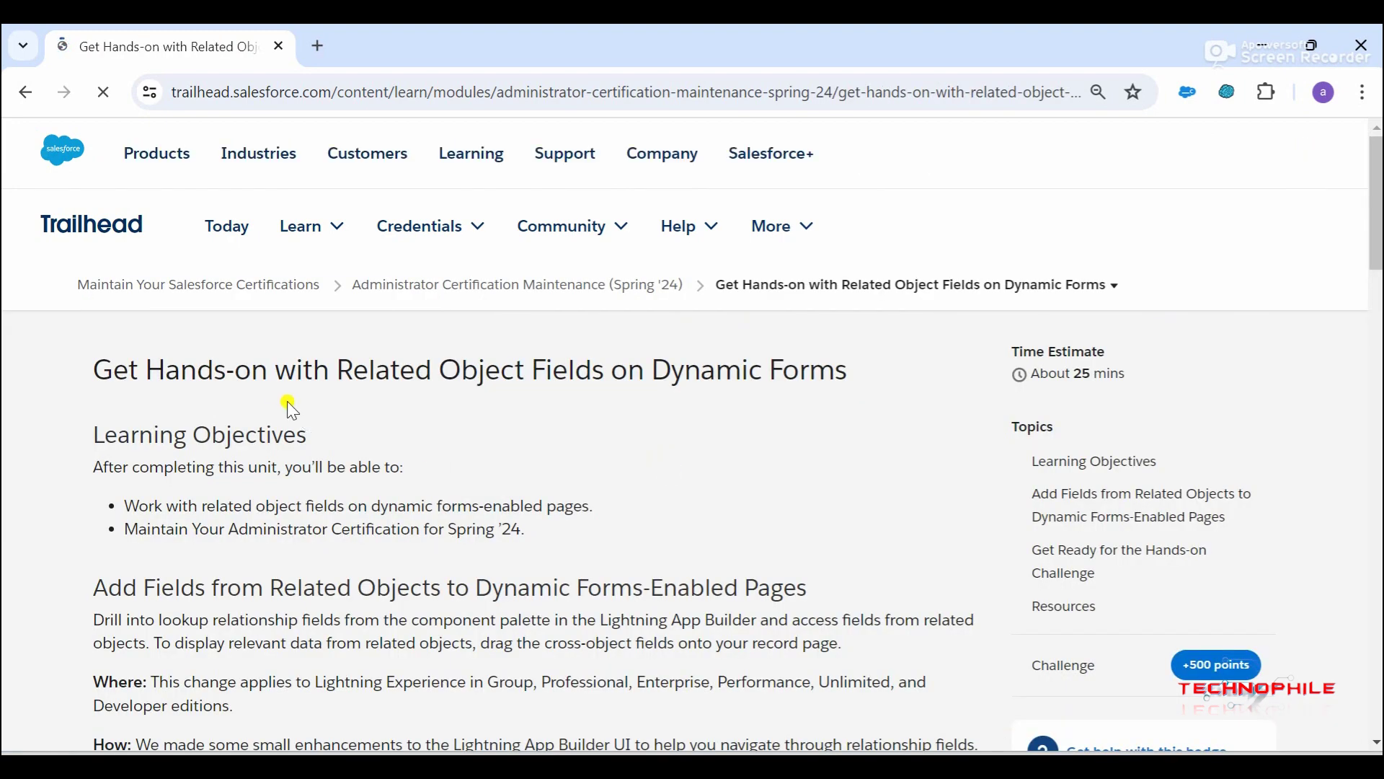
Step: Try to launch the Create Reports with the Report Builder org from the unit's hands-on challenge
scroll(672, 573, down, 12)
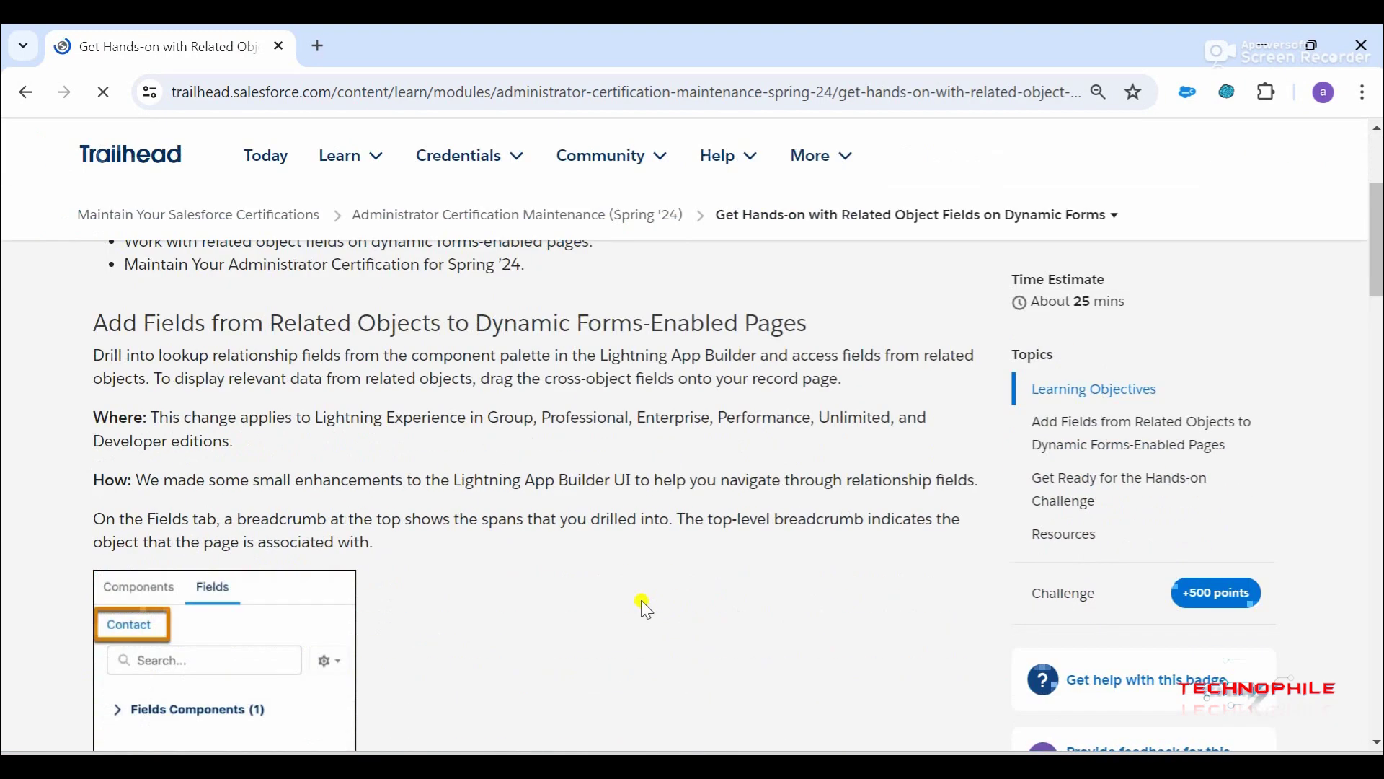
scroll(644, 609, down, 10)
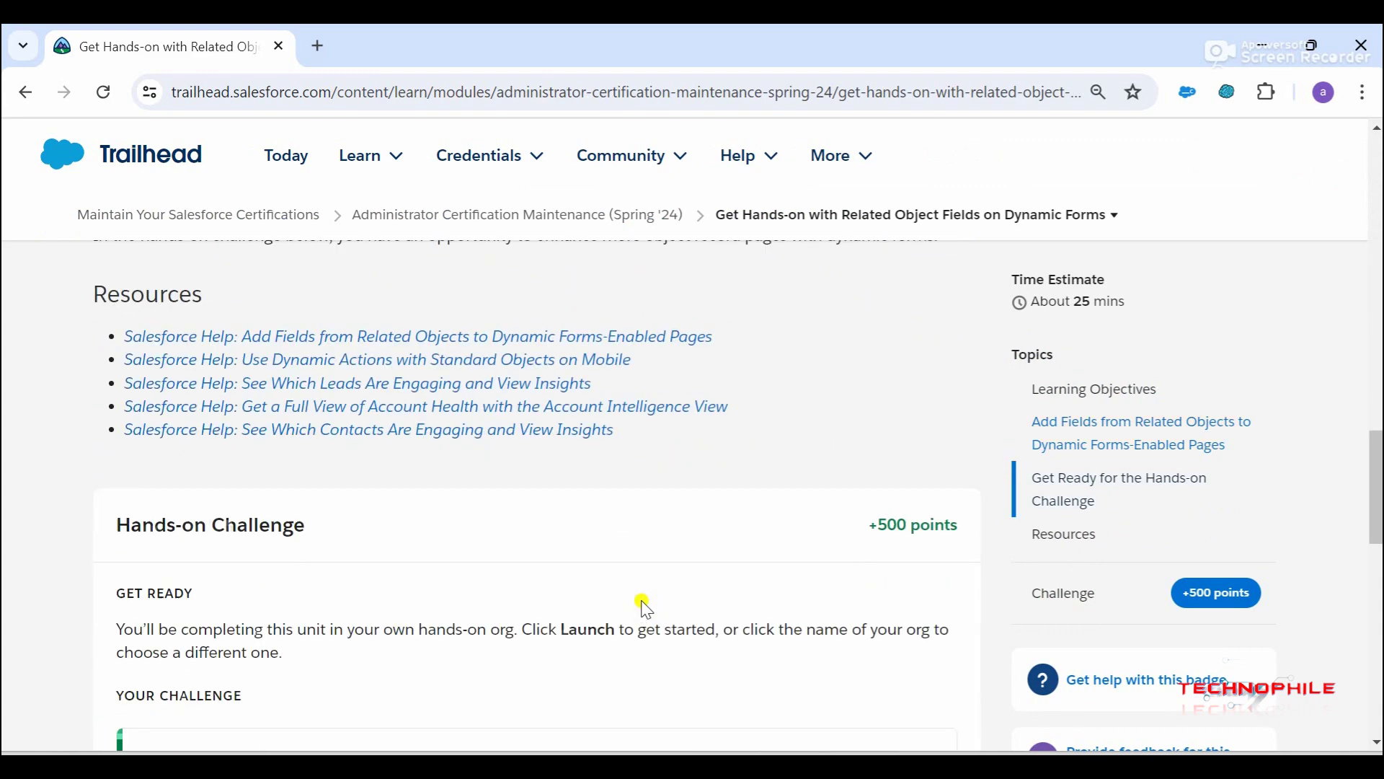
scroll(644, 601, down, 2)
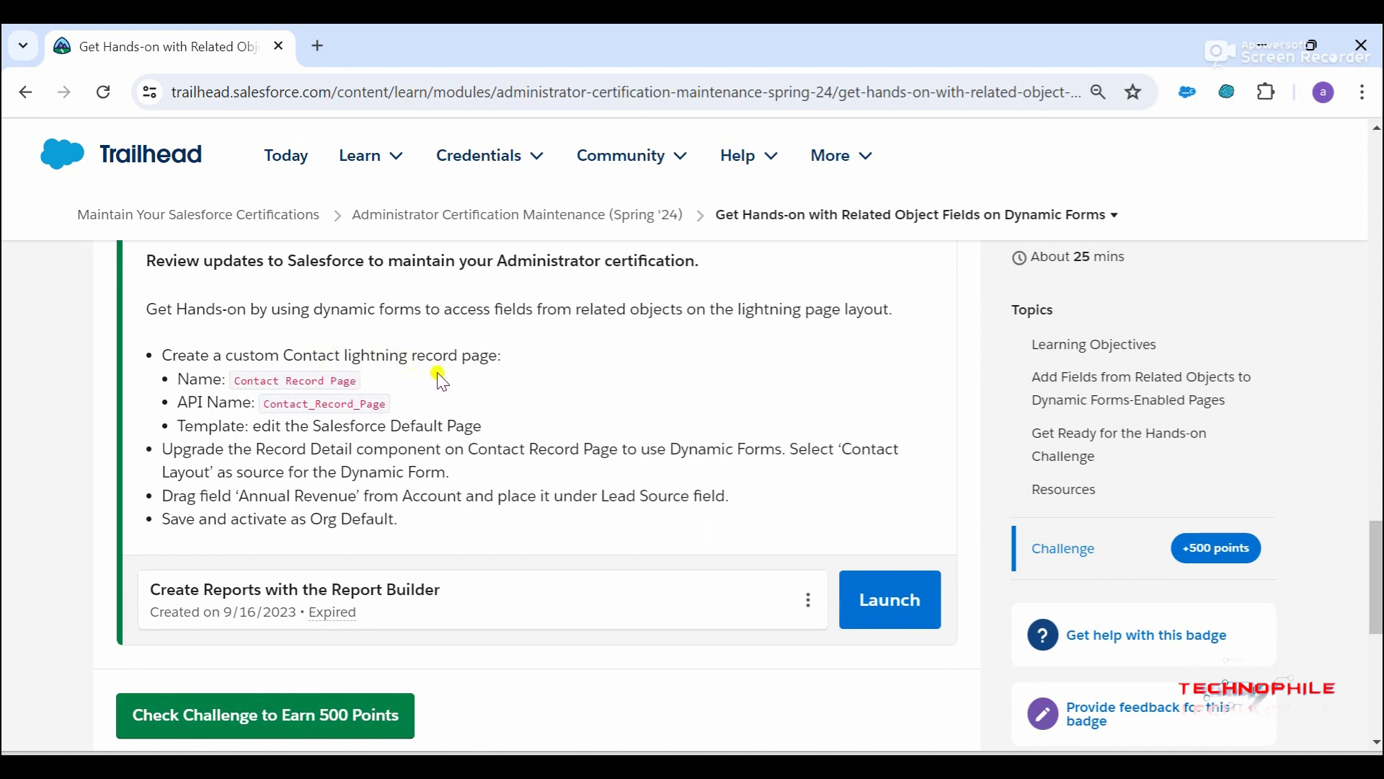
click(887, 598)
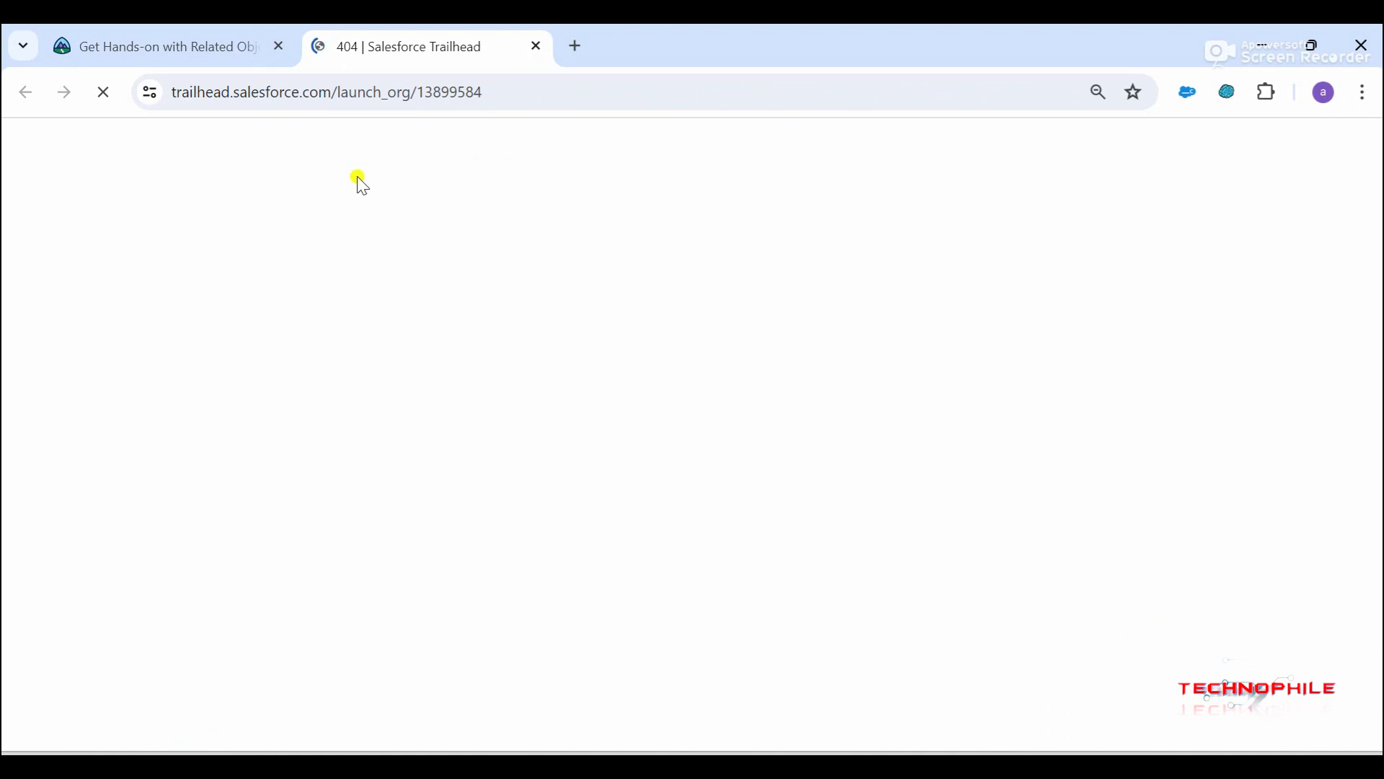
Step: Select the org named after the account's e-mail for the hands-on challenge, close the 404 page and launch that org
click(155, 40)
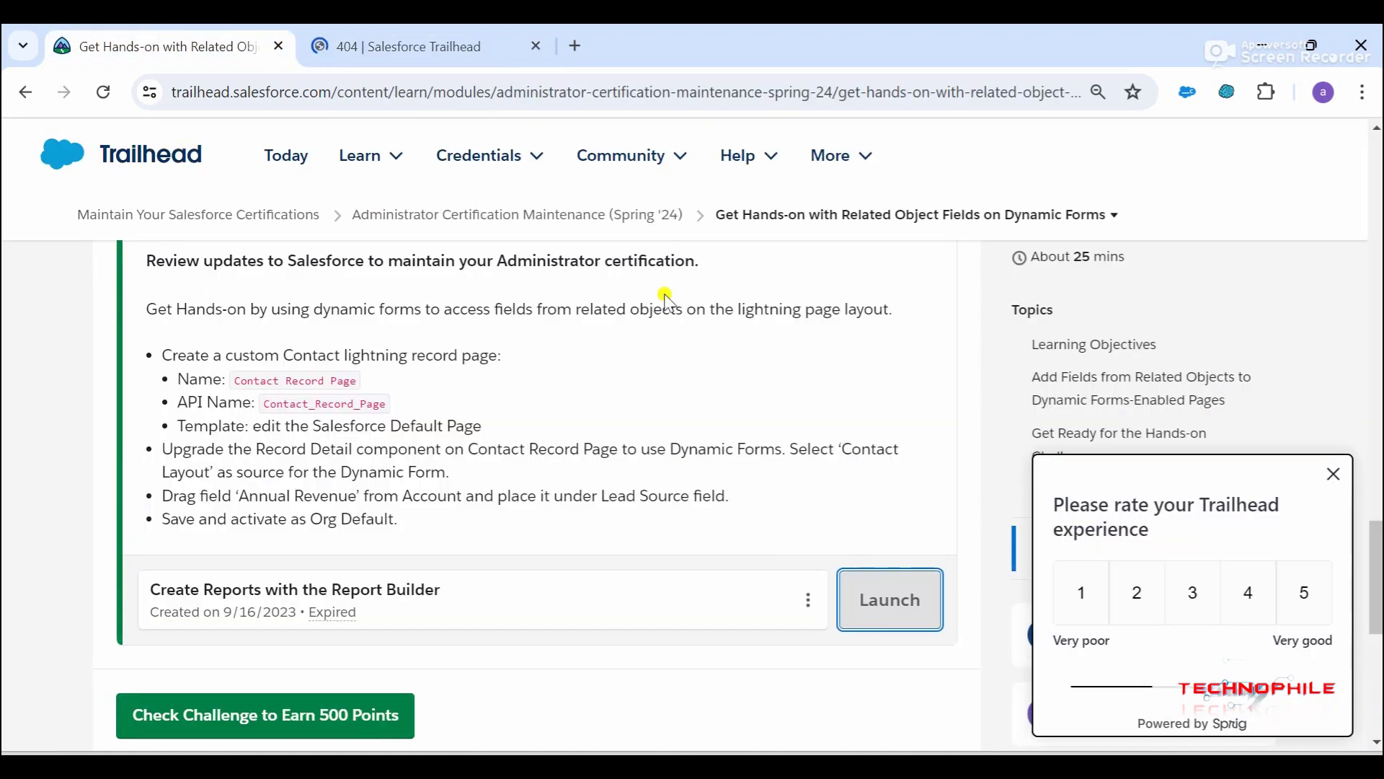
click(1333, 474)
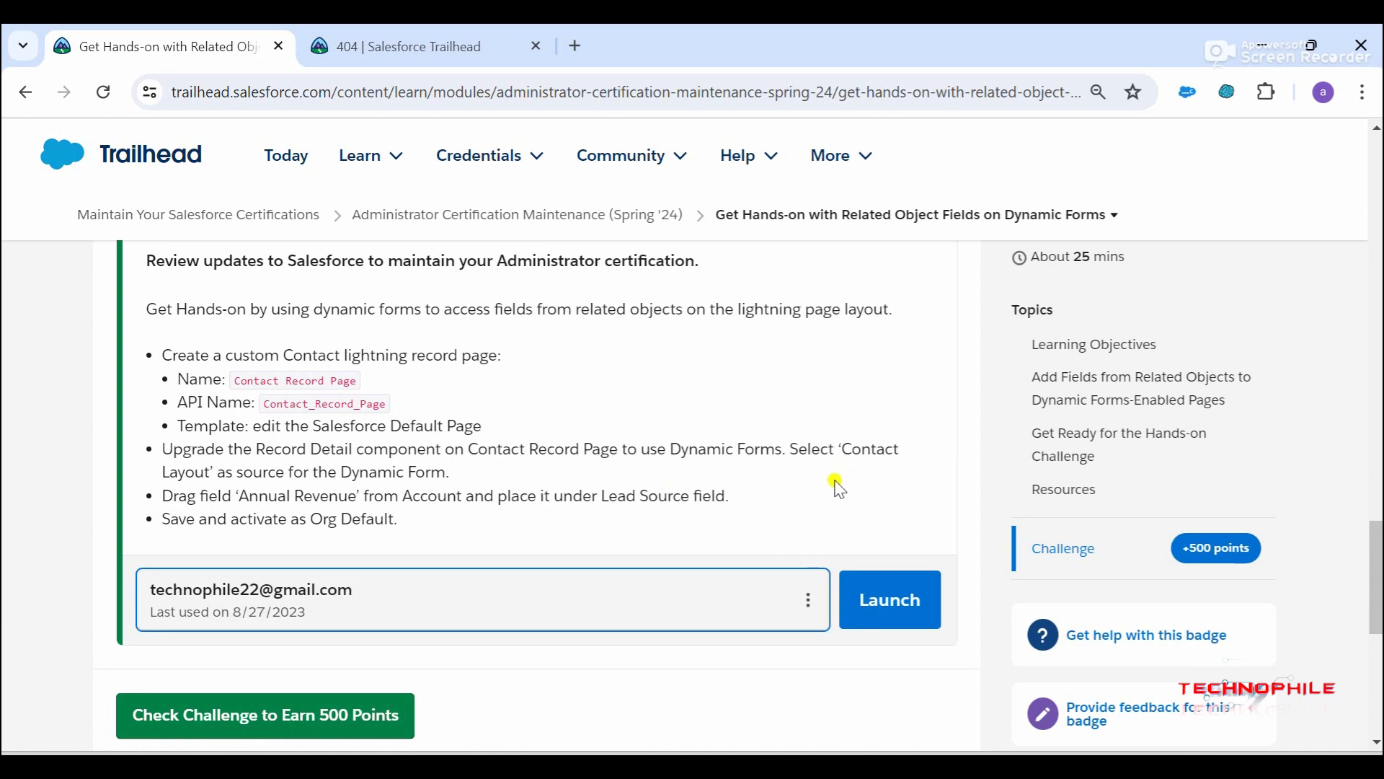
click(535, 45)
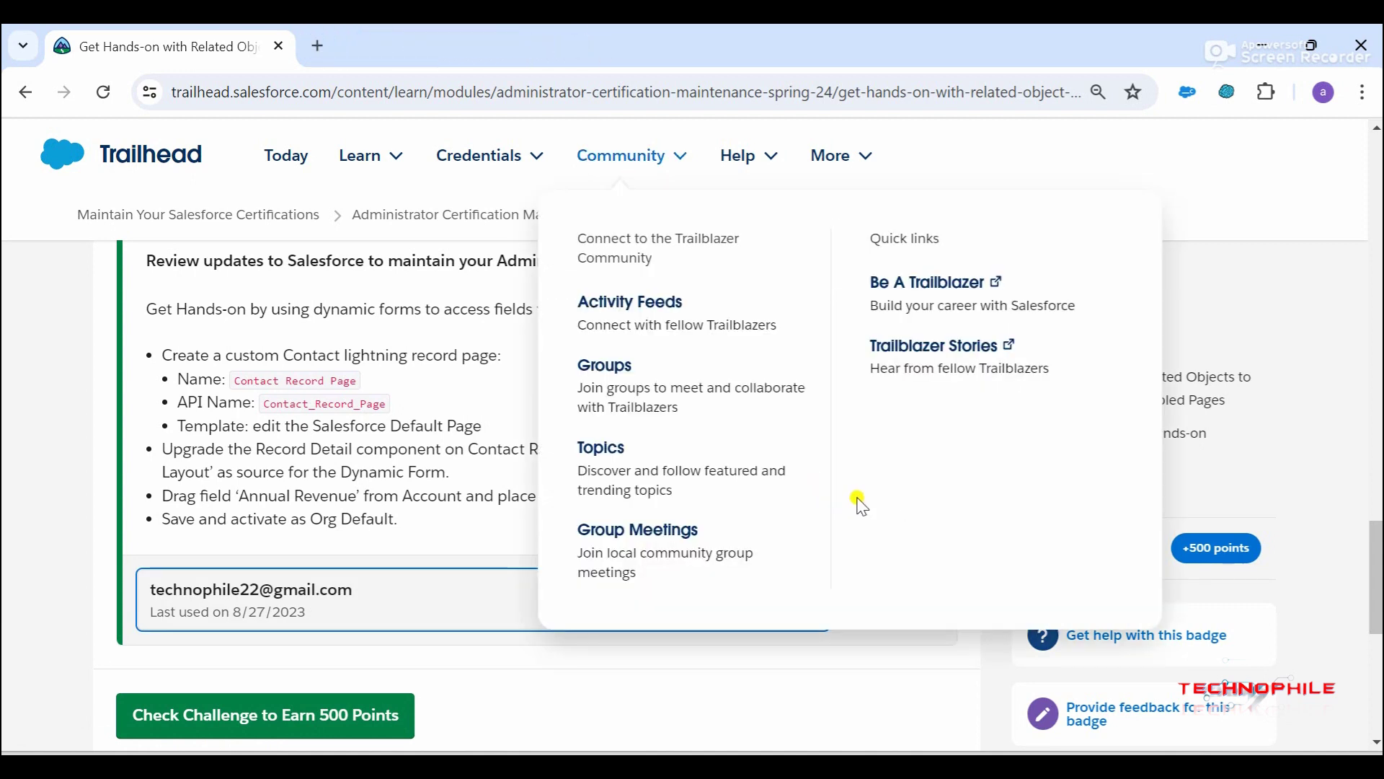
click(876, 616)
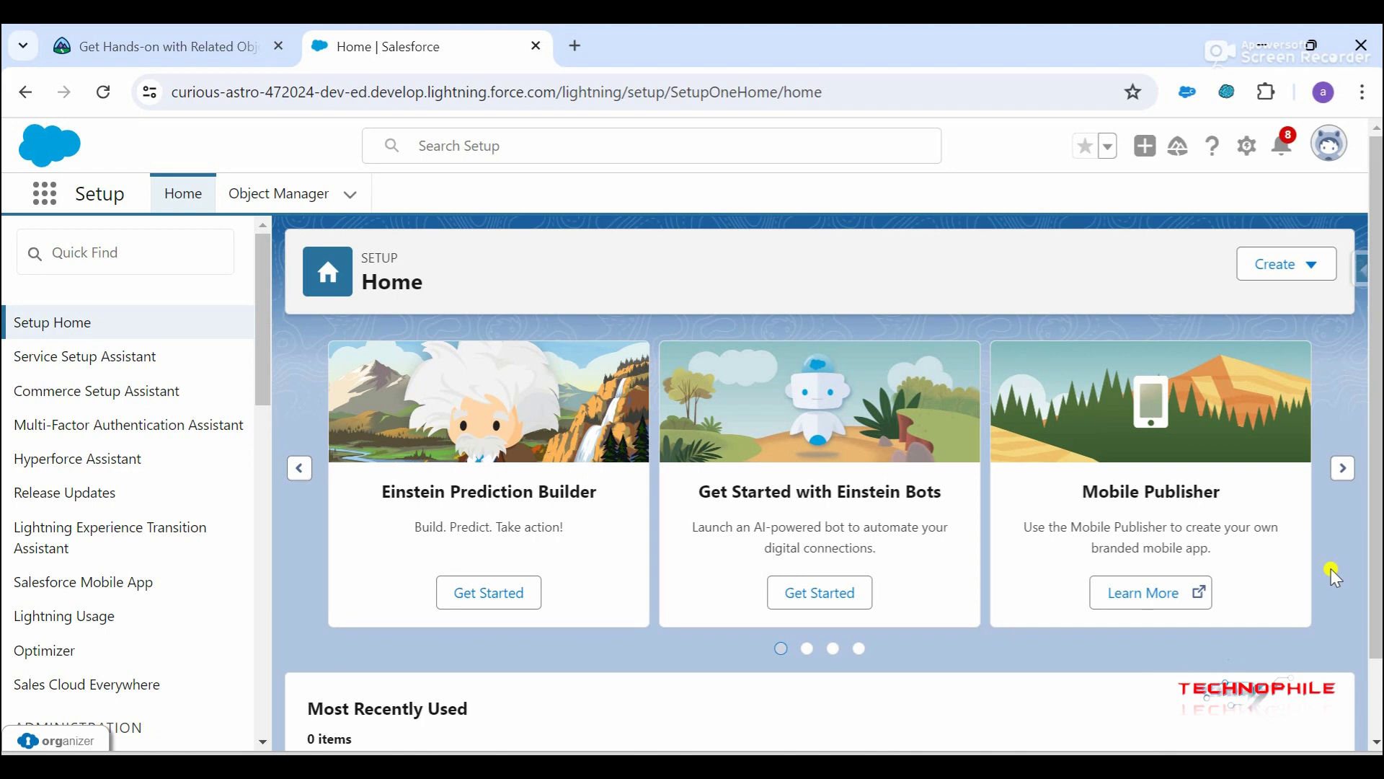
Step: Search Setup for "app builder" and open Lightning App Builder
click(178, 240)
text(app builder)
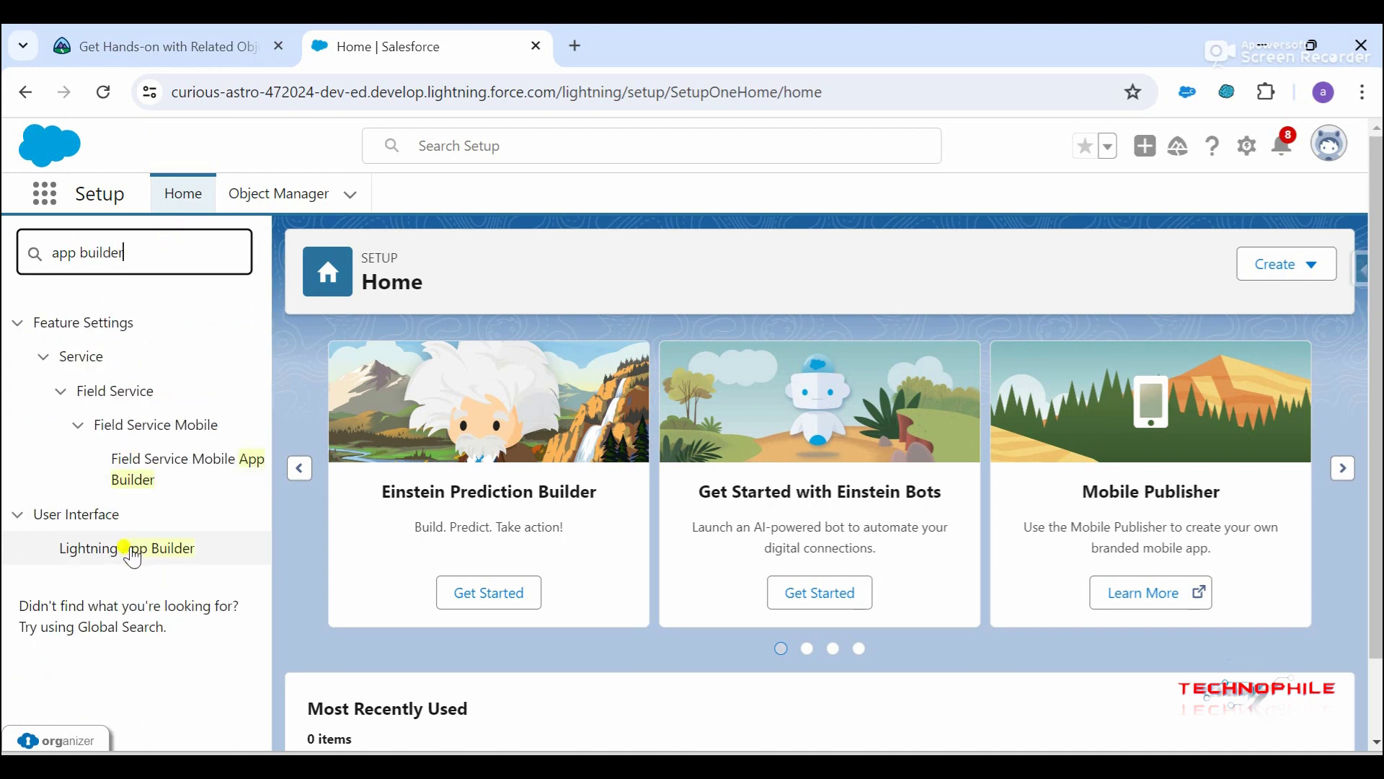
click(133, 559)
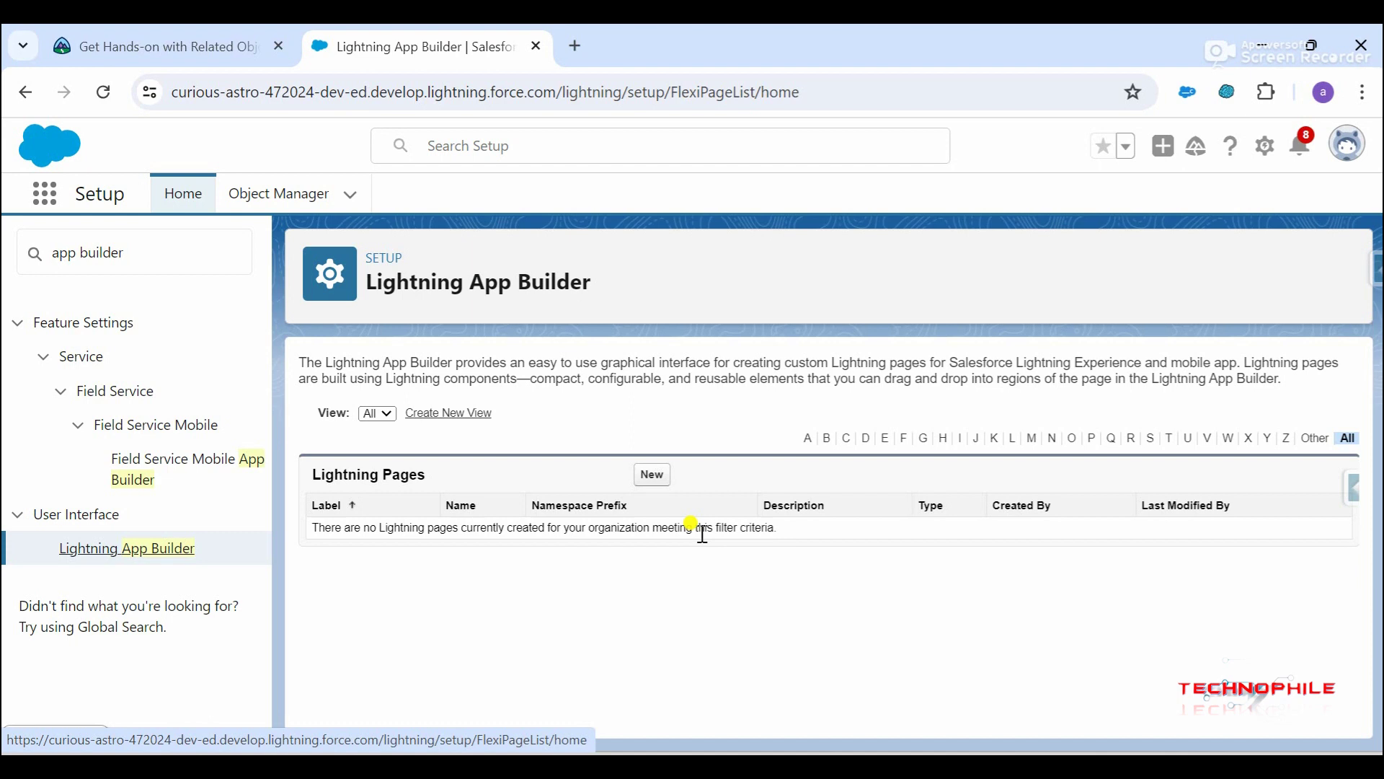
Step: Start a new Lightning page of type Record Page and continue to its label and object settings
click(655, 477)
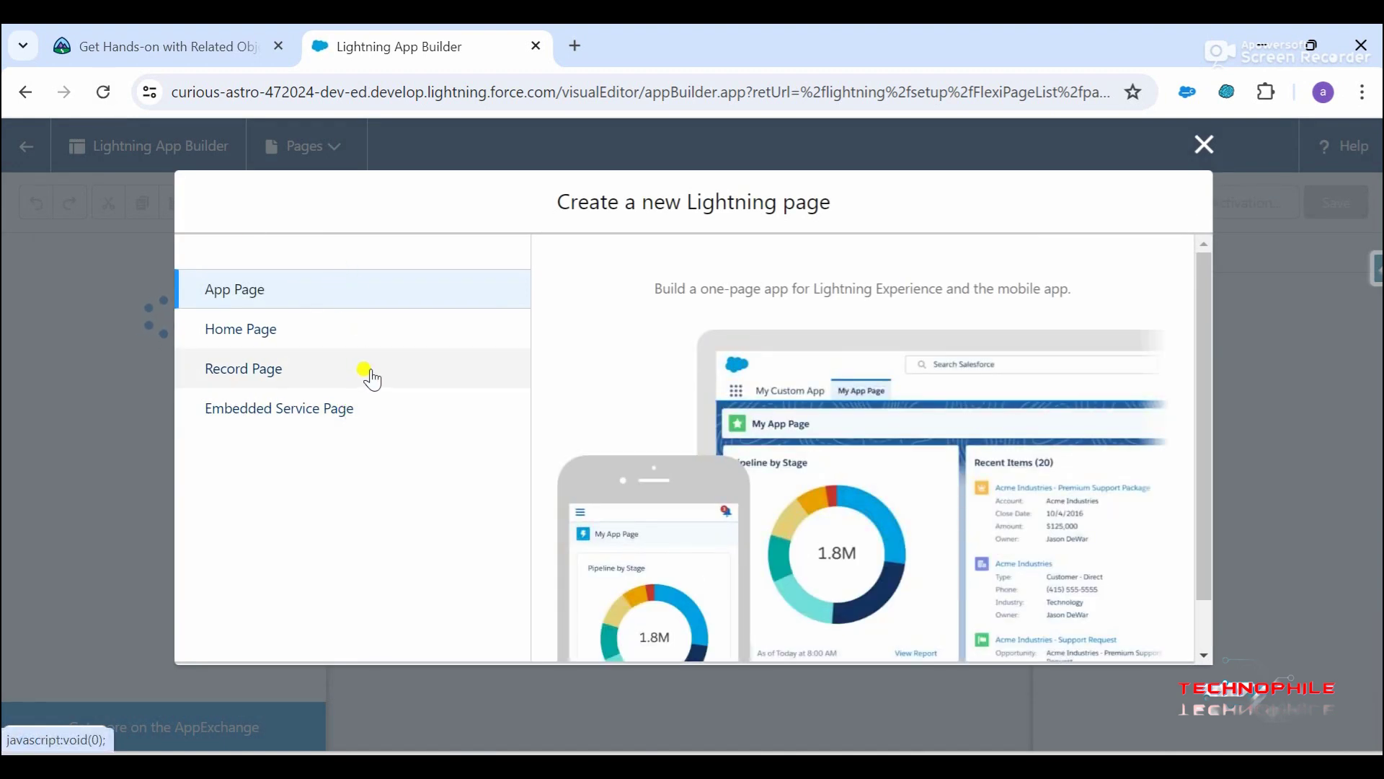
click(367, 384)
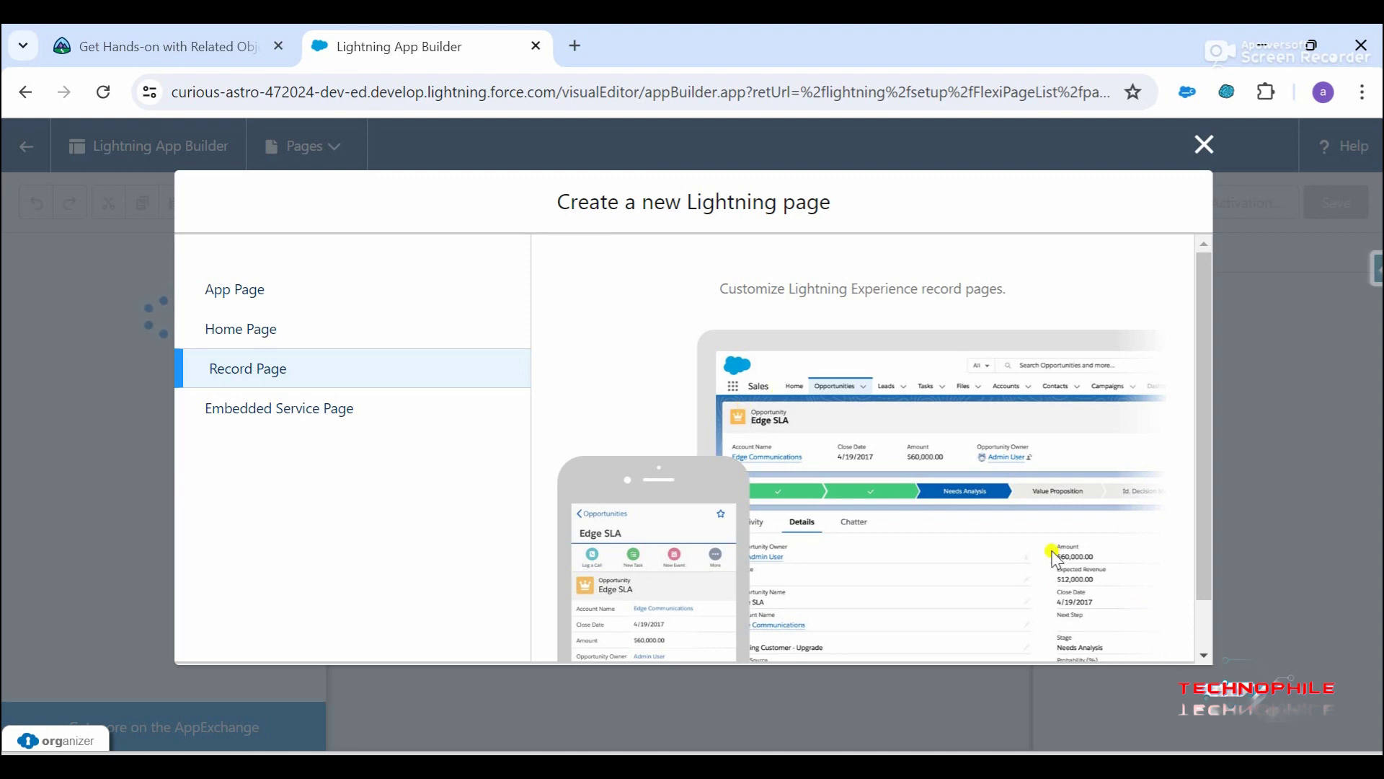
scroll(1103, 591, down, 1)
click(1152, 633)
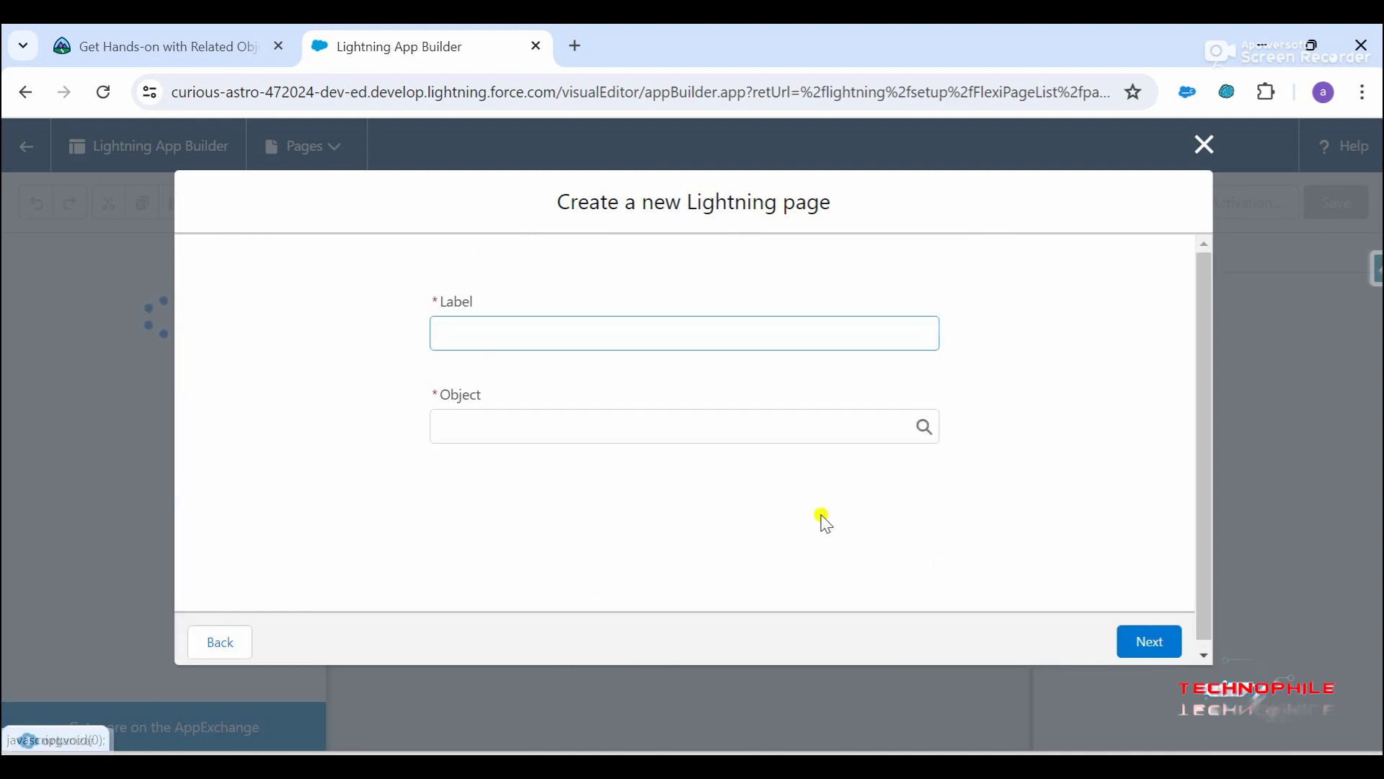
Step: Label the new page Contact Record Page, copying the name from the challenge, and set its object to Contact
click(173, 47)
drag(237, 377, 349, 377)
key(ctrl+c)
click(393, 46)
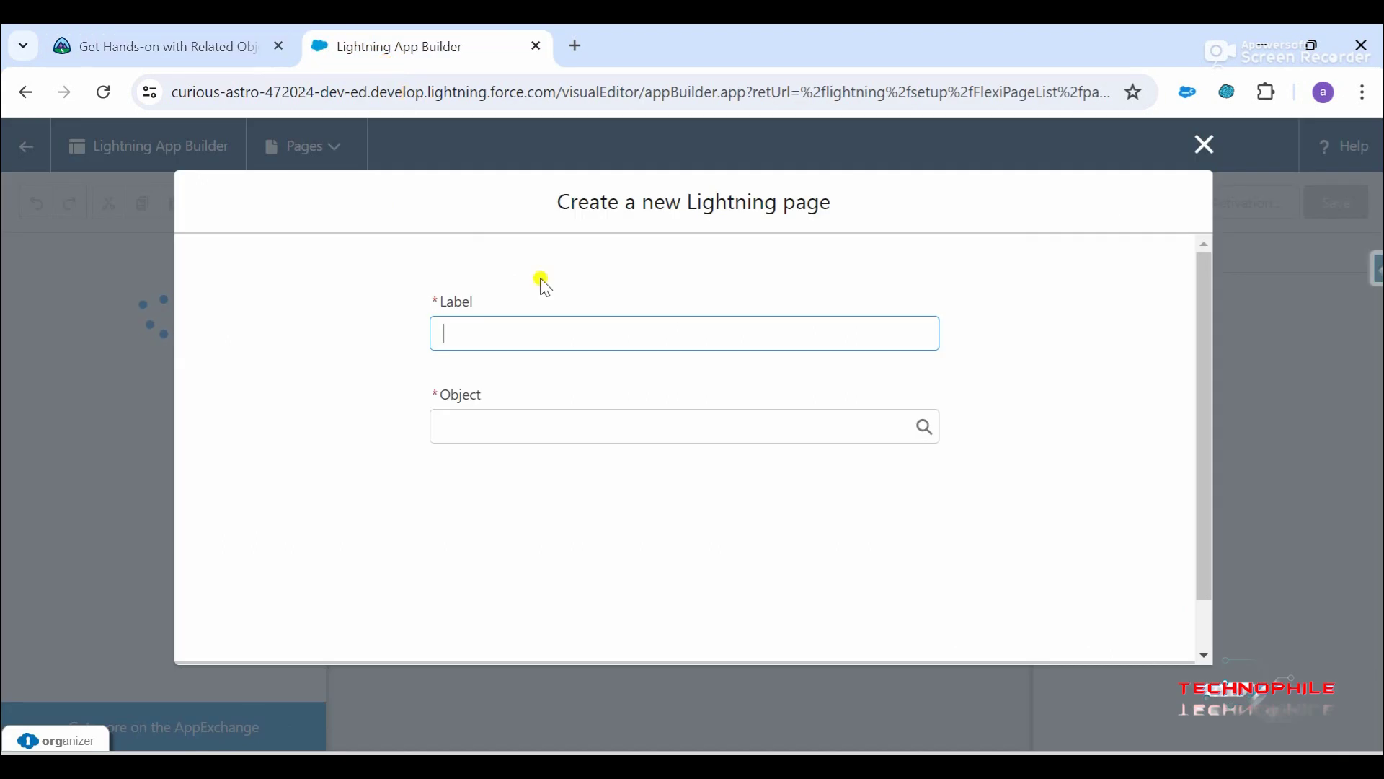
key(ctrl+v)
click(604, 425)
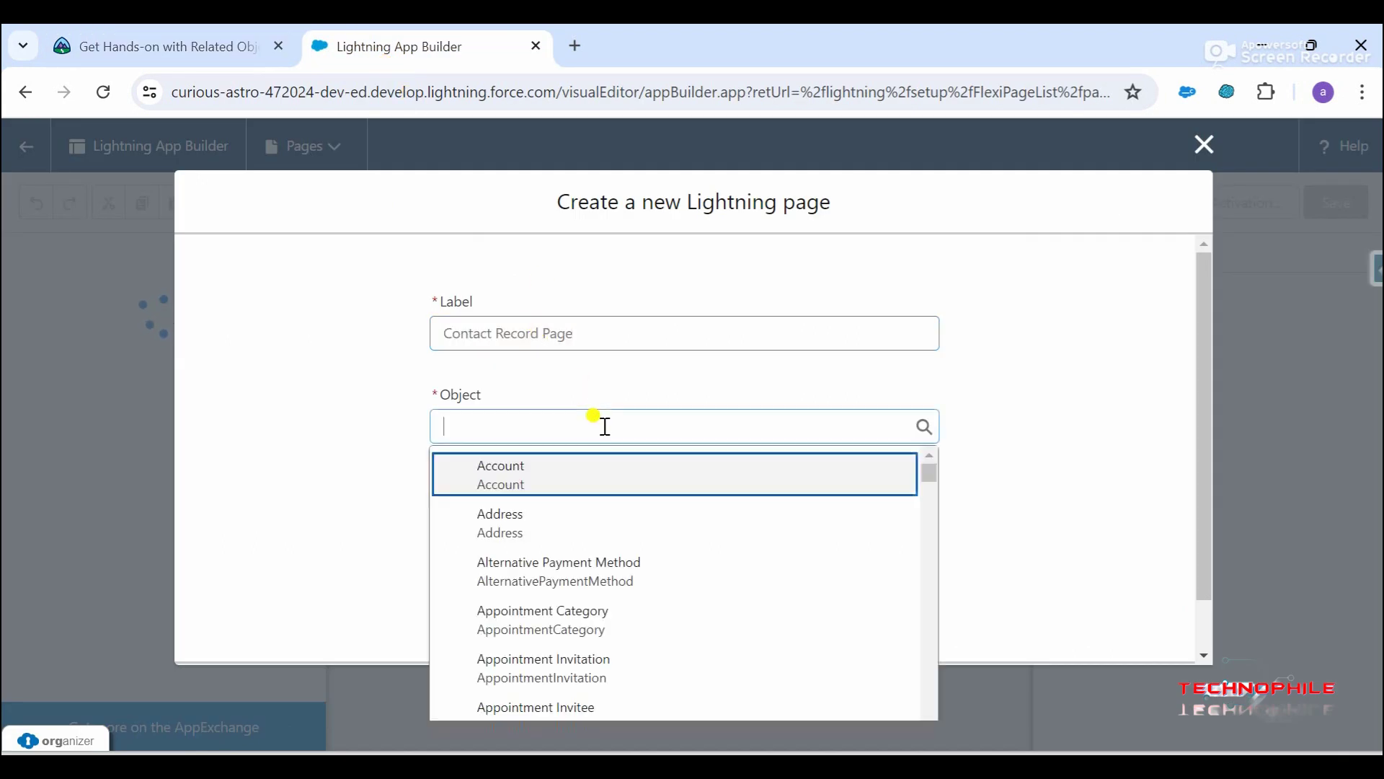
text(con)
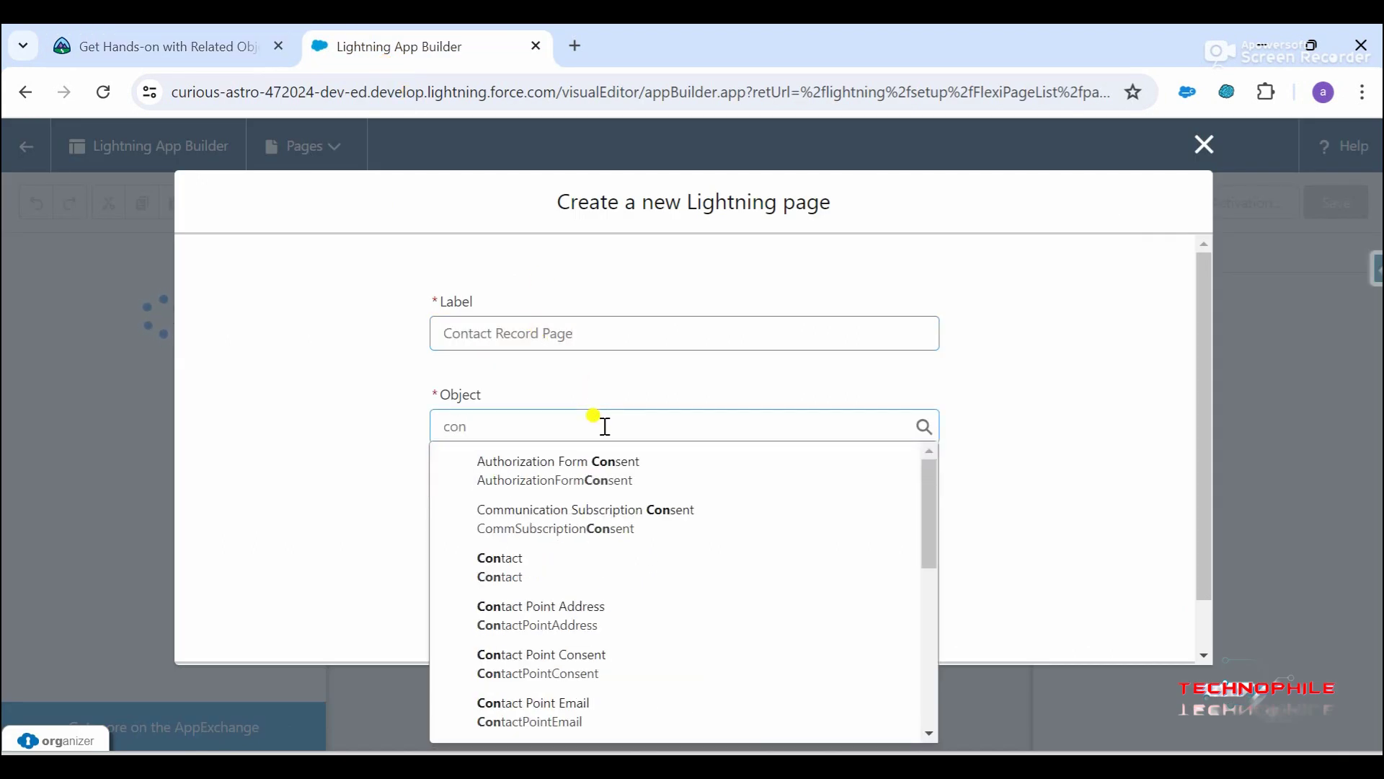
click(612, 566)
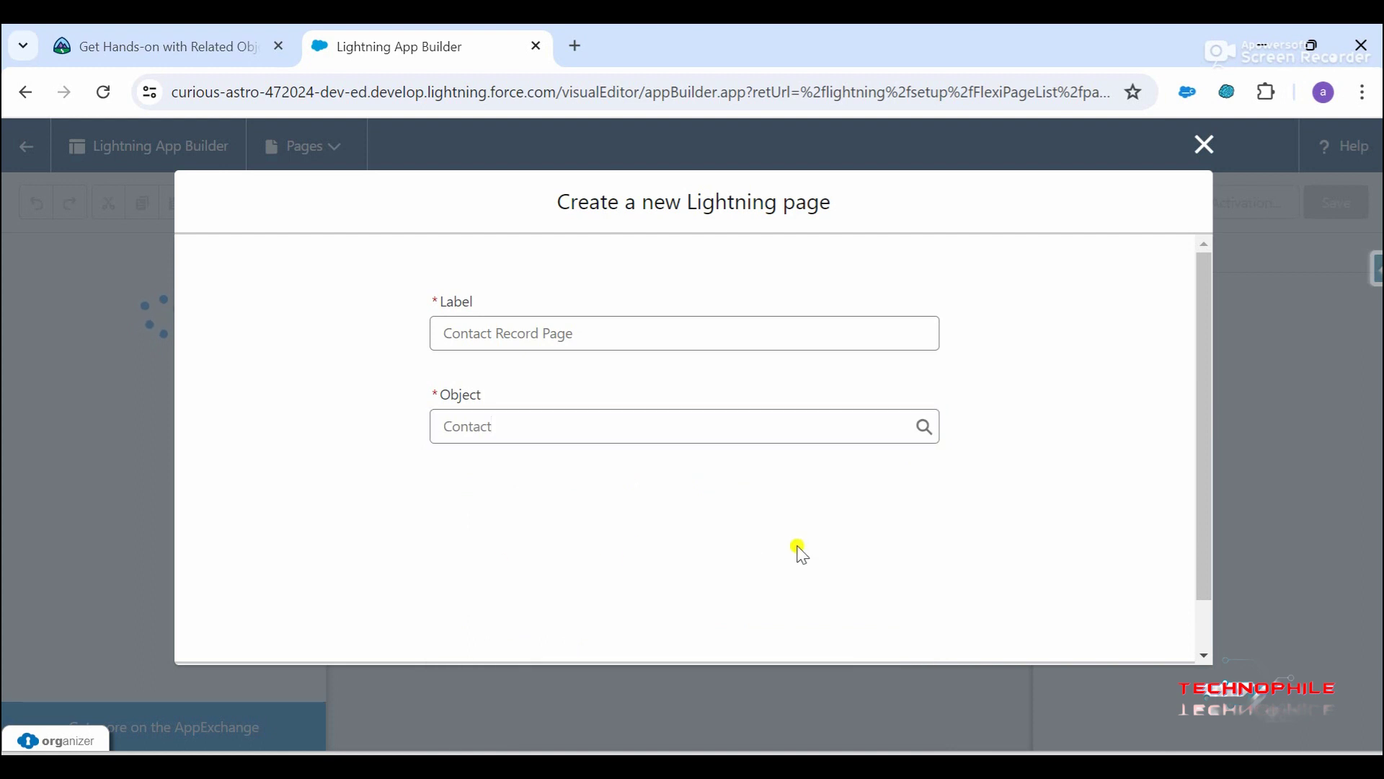
click(1144, 631)
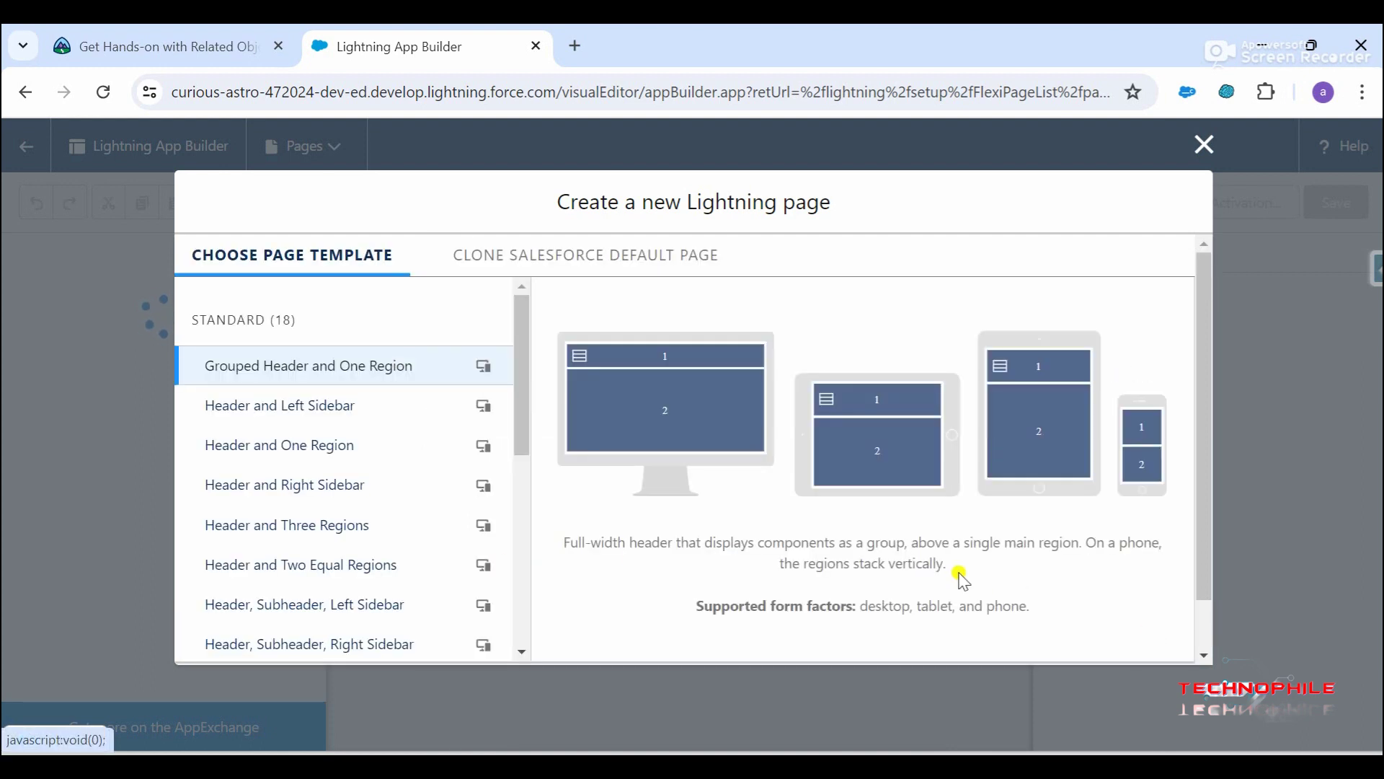
Step: Create the page with the Grouped Header and One Region template and dismiss the introductory walkthrough message
click(345, 374)
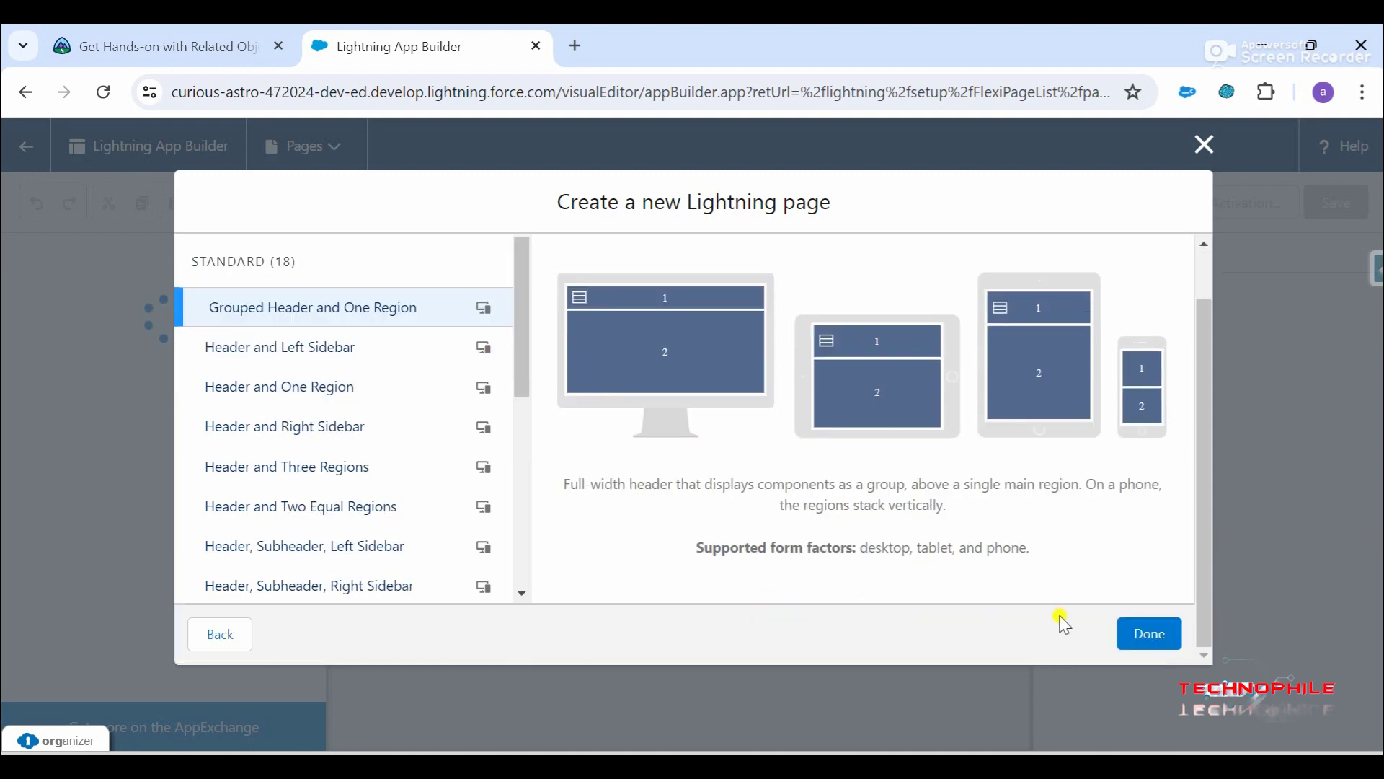
click(1143, 632)
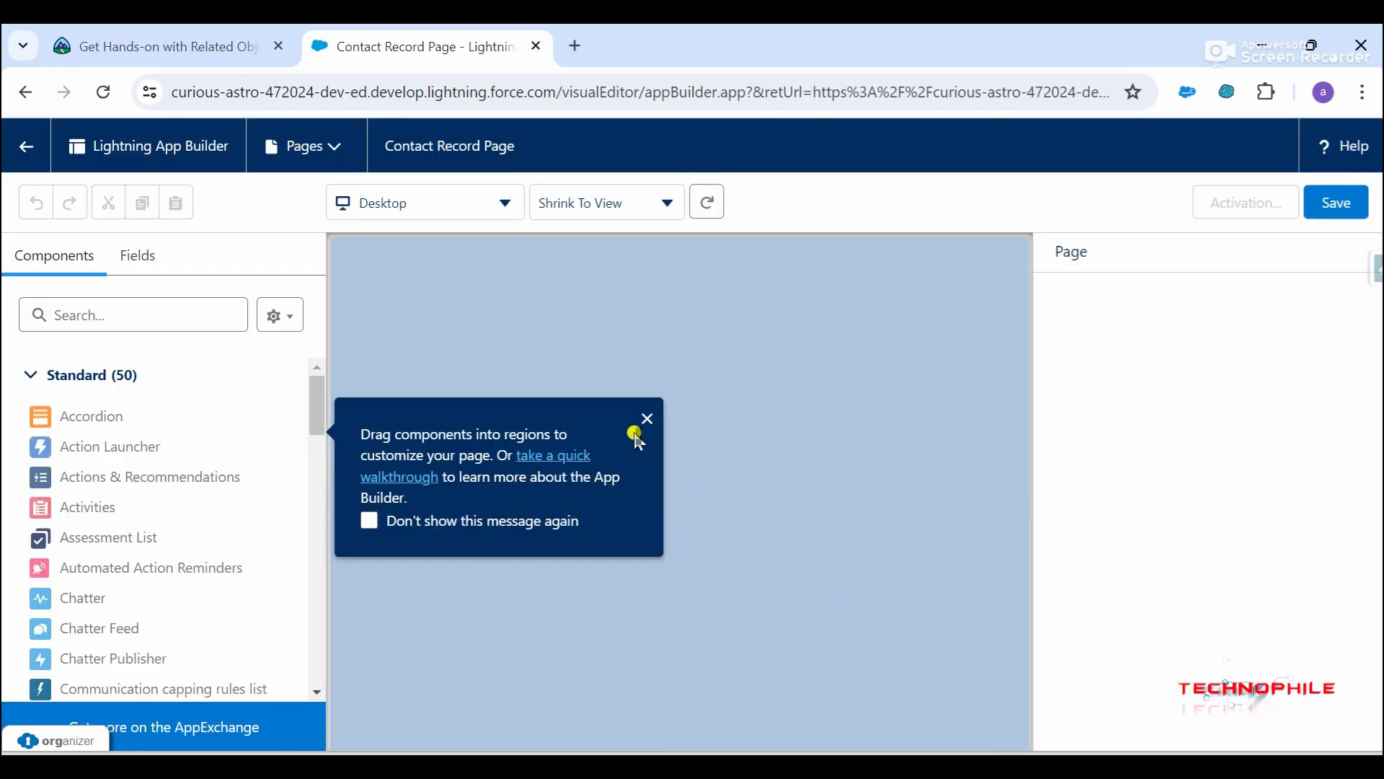
click(646, 419)
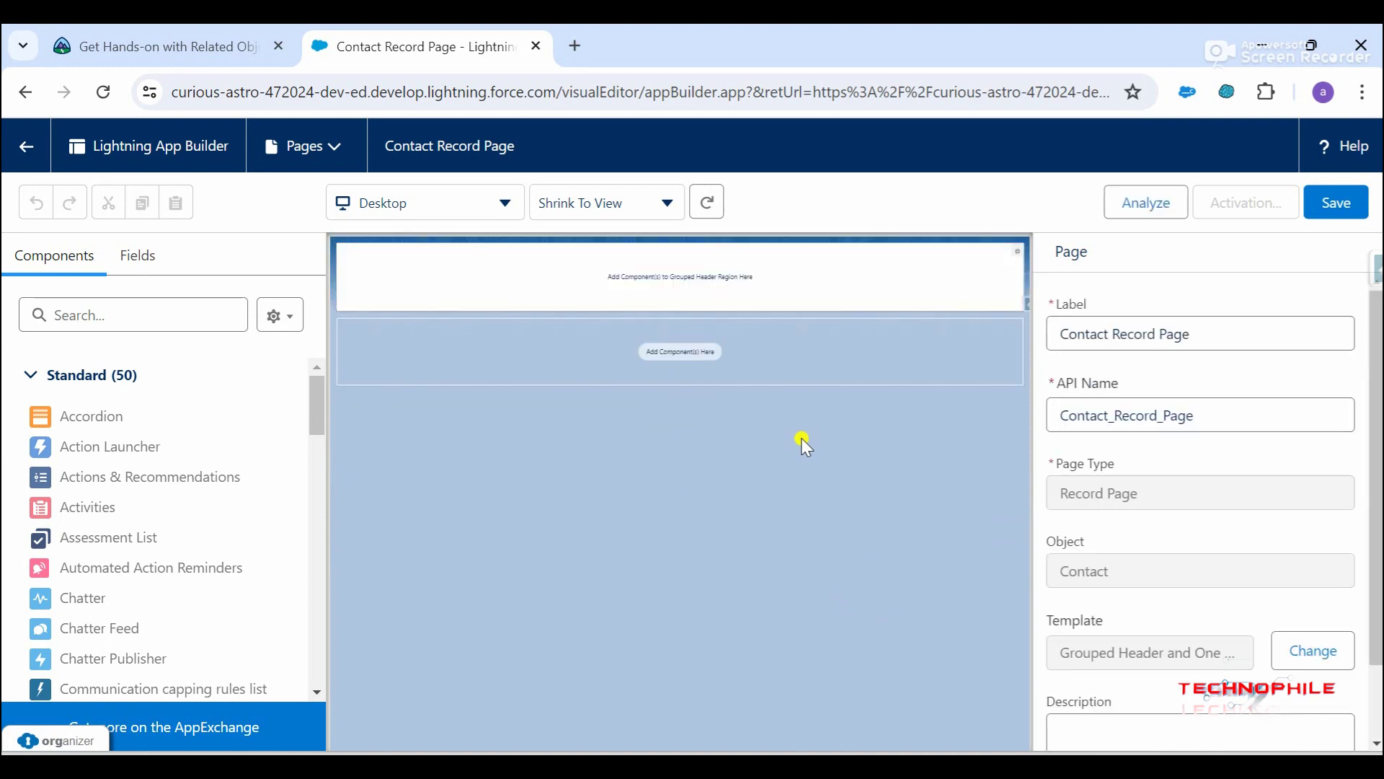
click(1341, 256)
Step: Find the Record Detail component by searching for "record" and place it in the region below the header
click(119, 315)
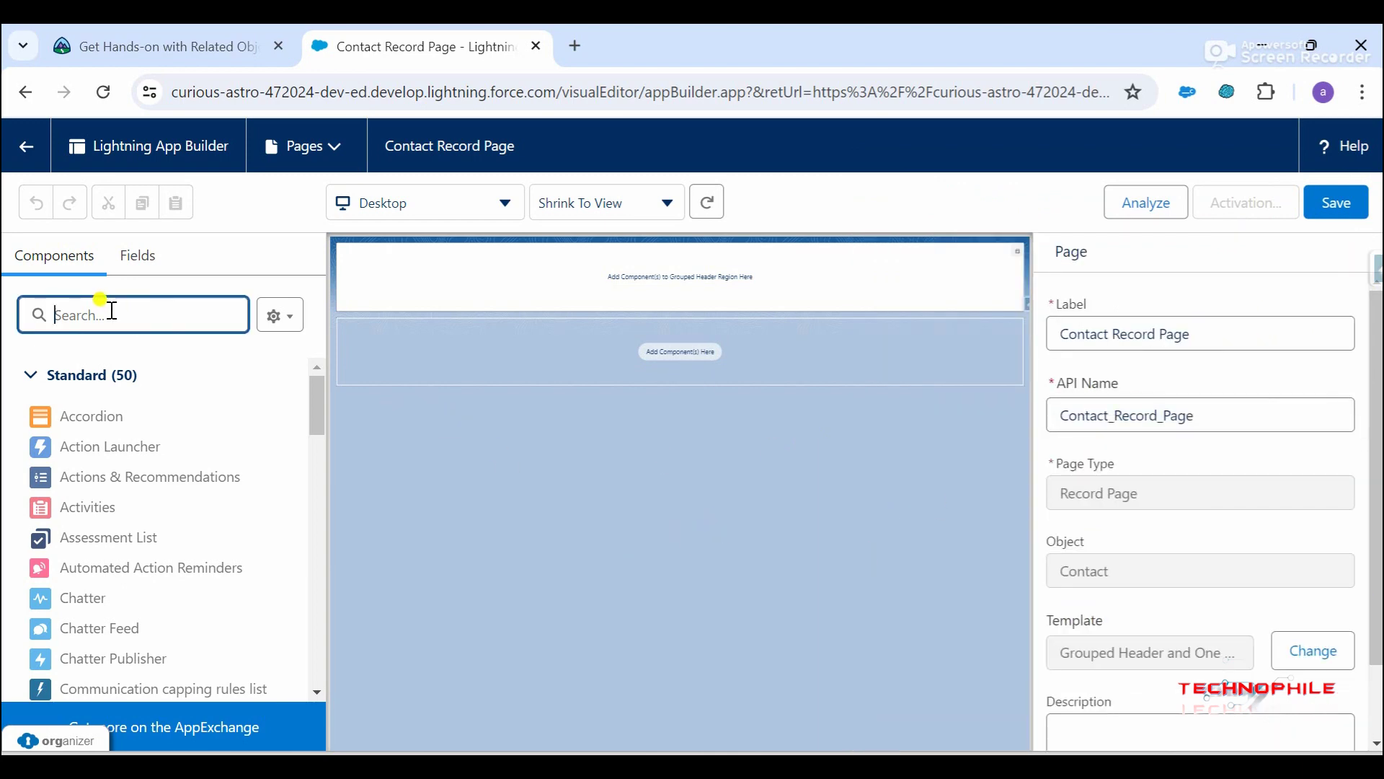
text(record)
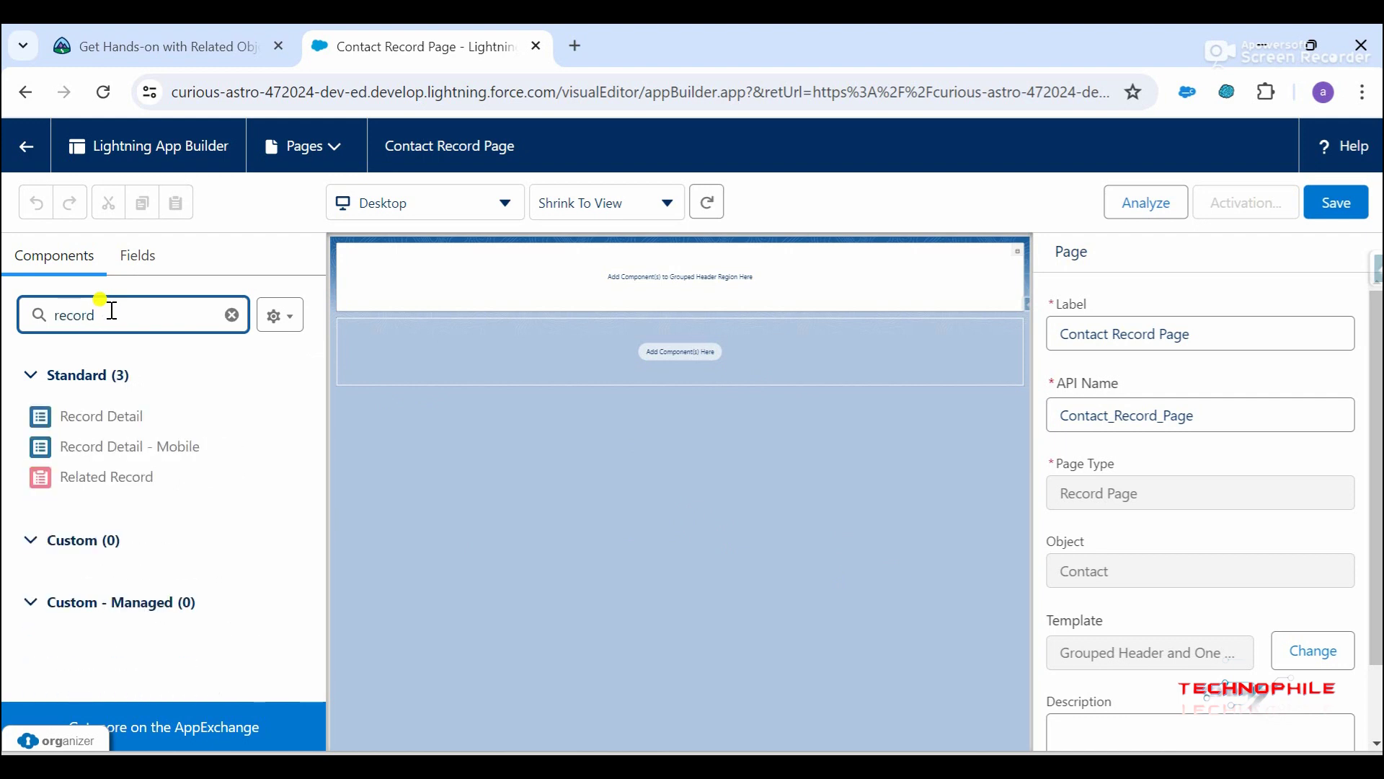
drag(99, 415, 562, 337)
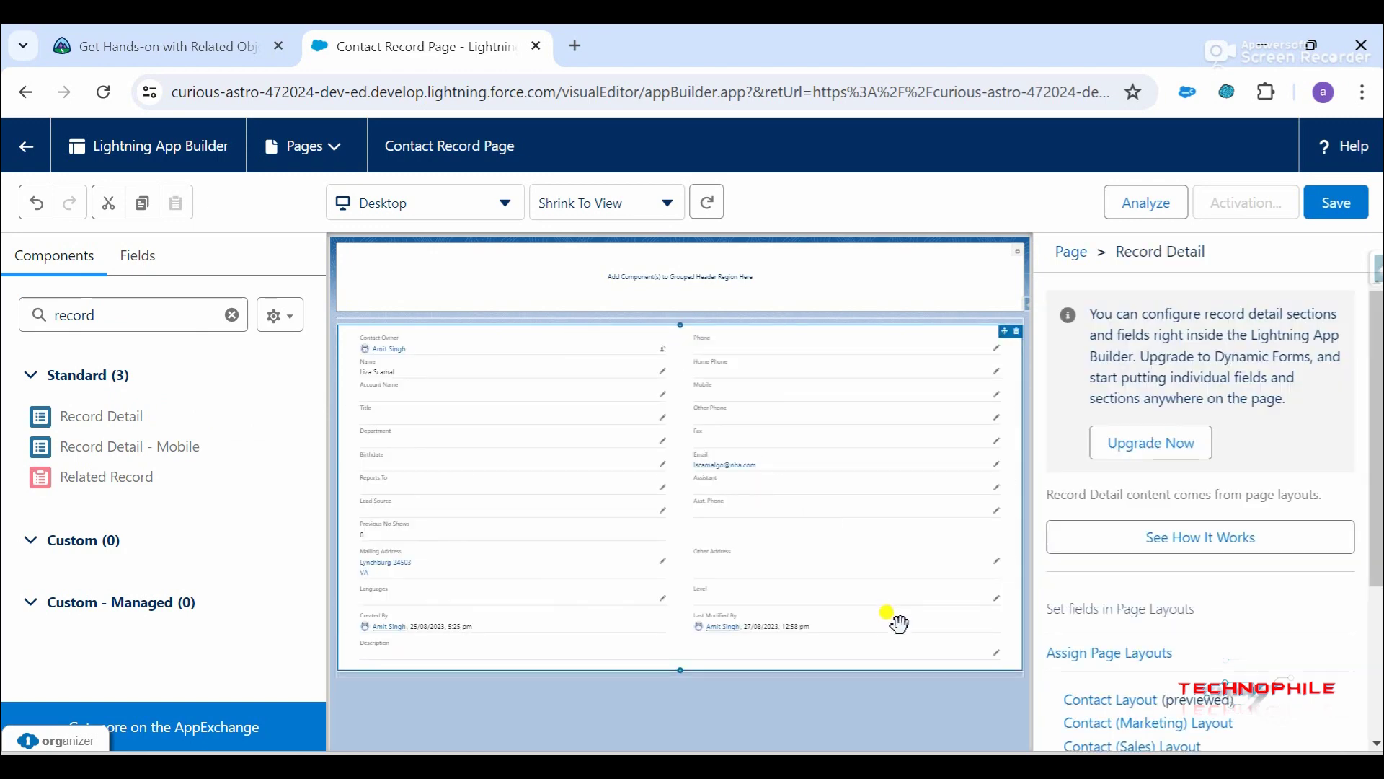
Step: Upgrade the Record Detail component to Dynamic Forms with Contact Layout as the source, and look over the migrated field sections
click(1166, 444)
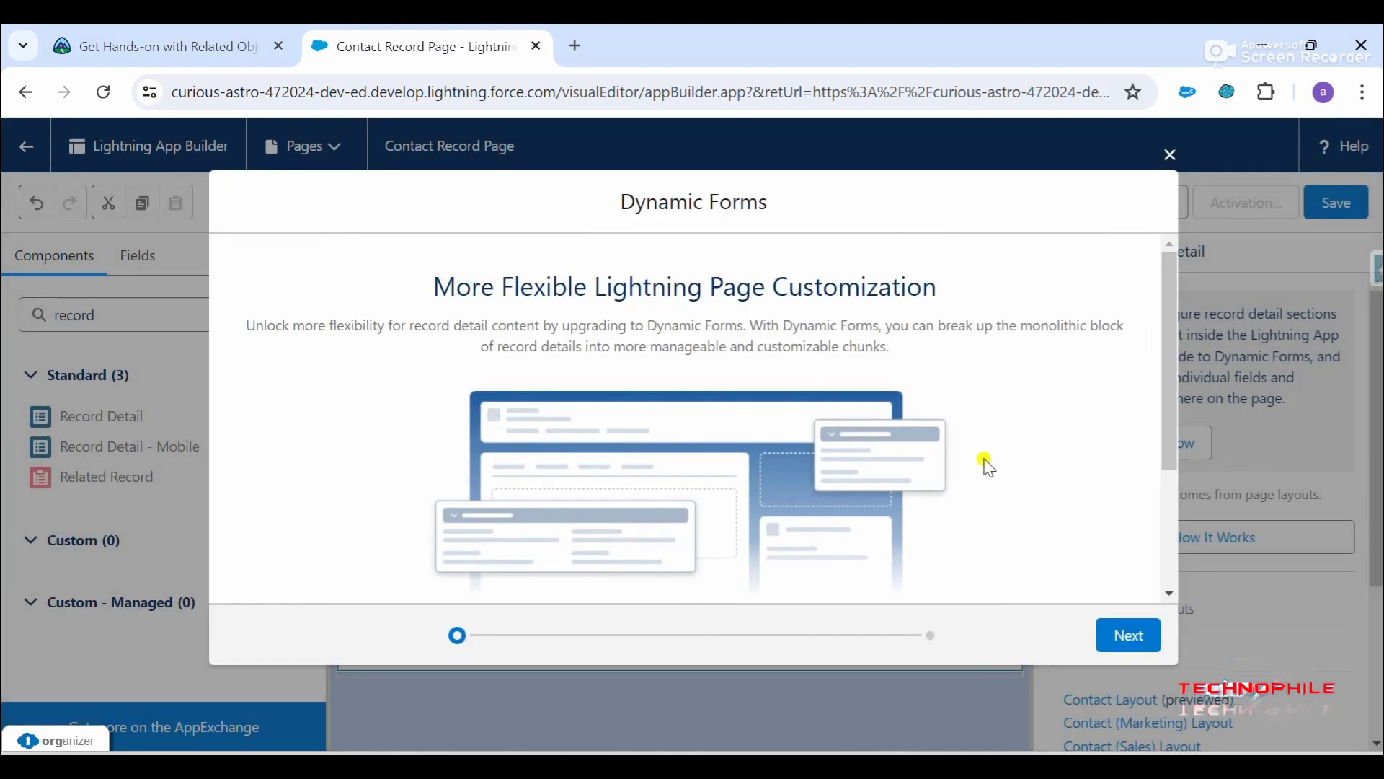
scroll(985, 462, down, 3)
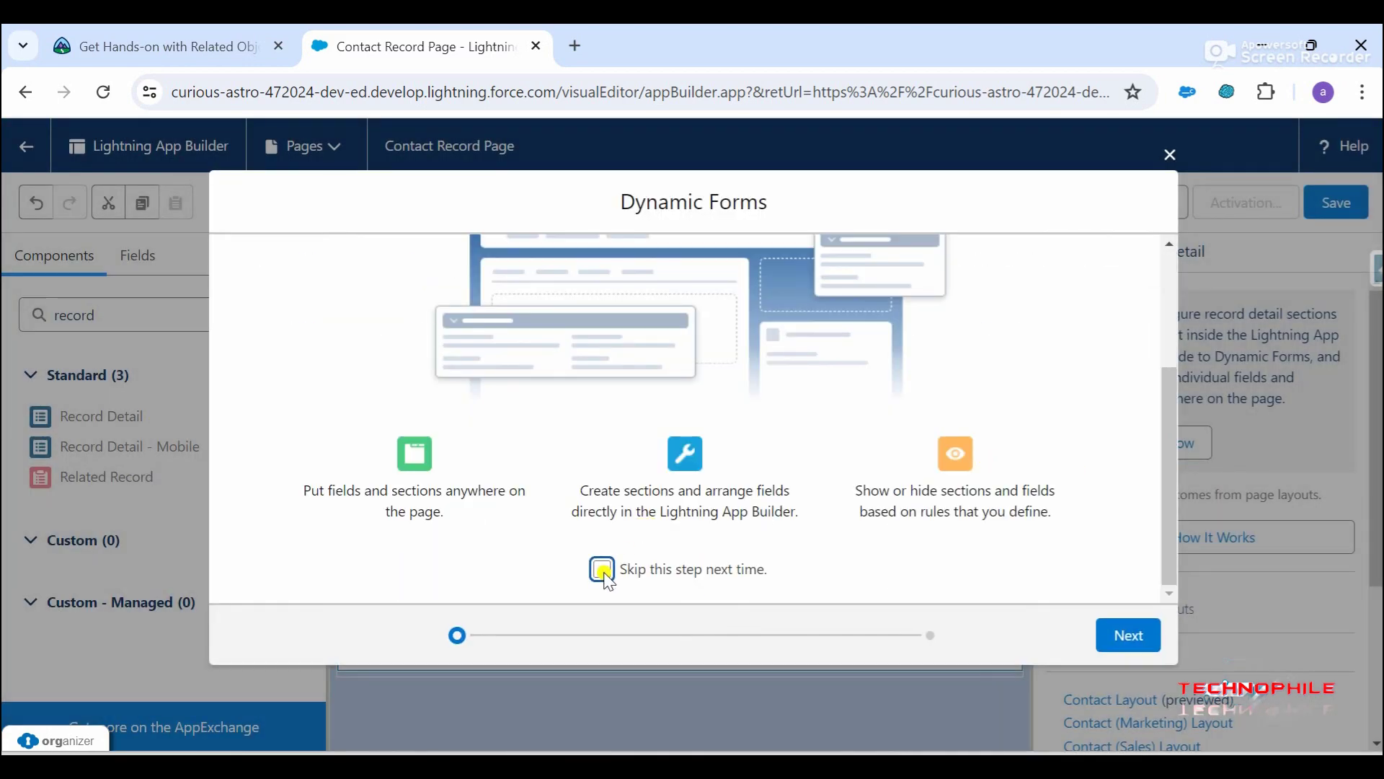
click(1131, 635)
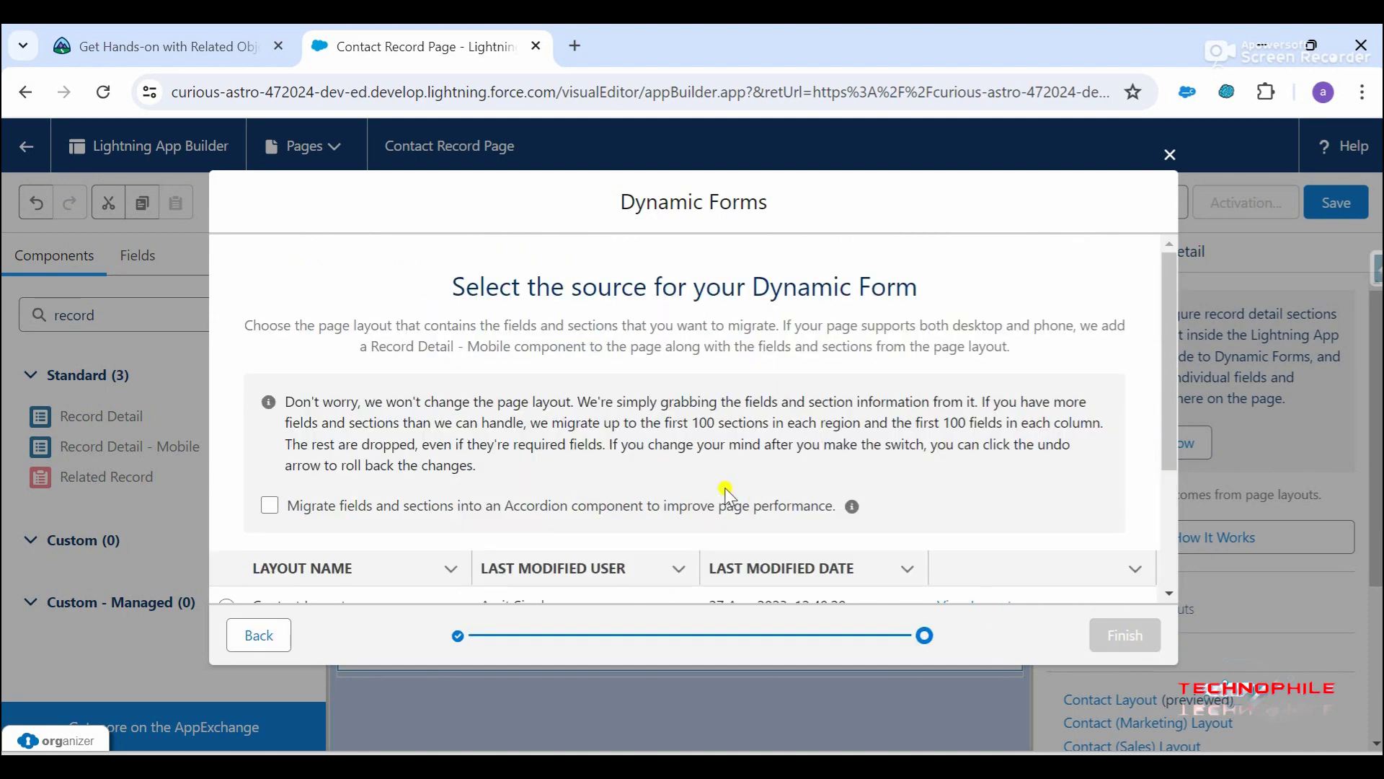
scroll(417, 493, down, 2)
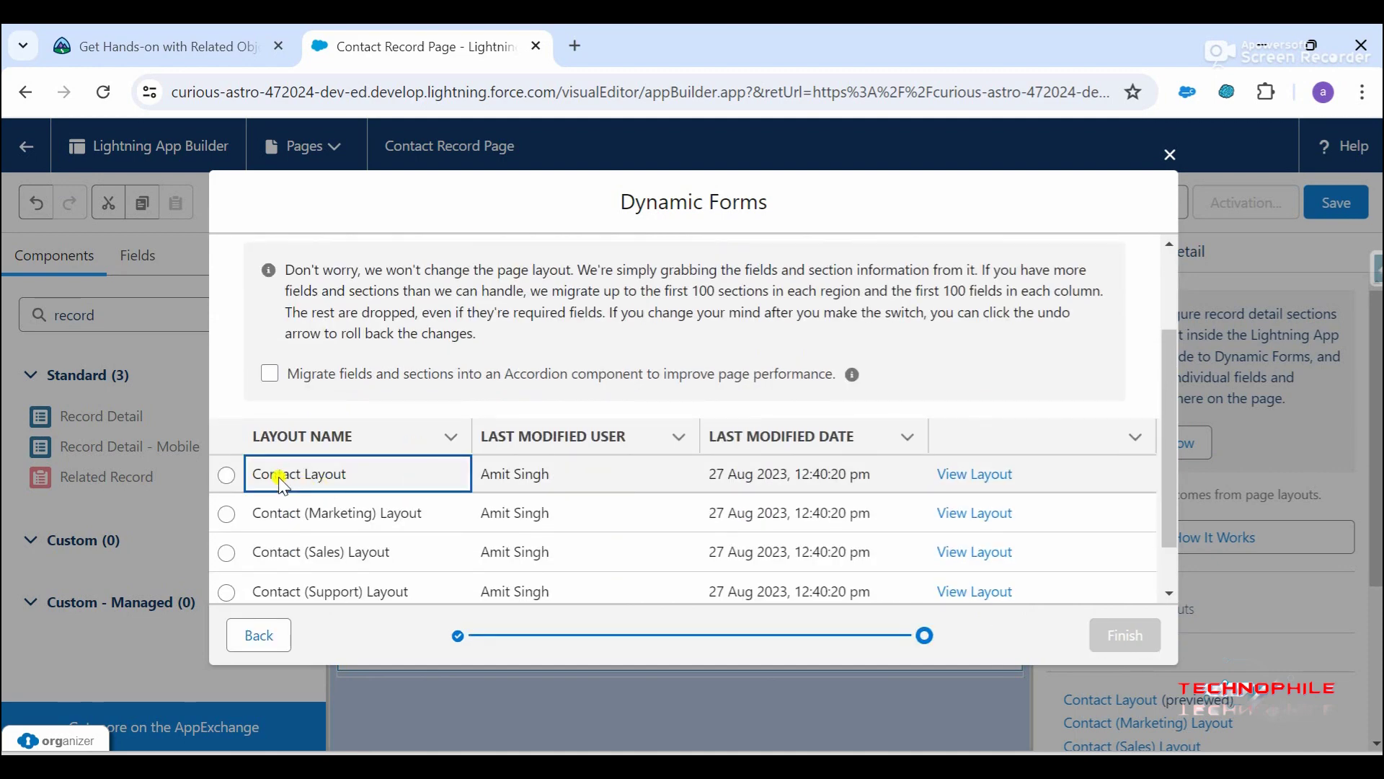
click(227, 476)
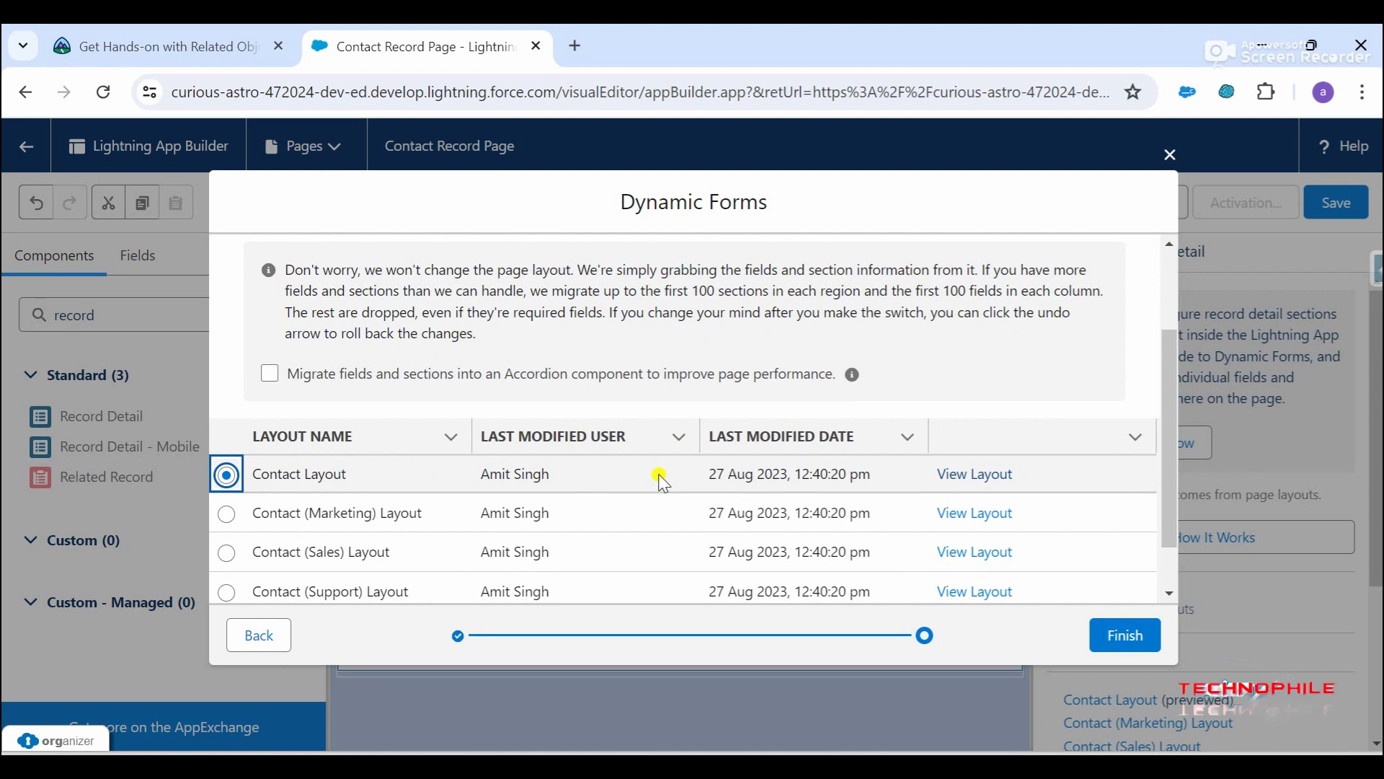
scroll(661, 479, down, 1)
click(1129, 635)
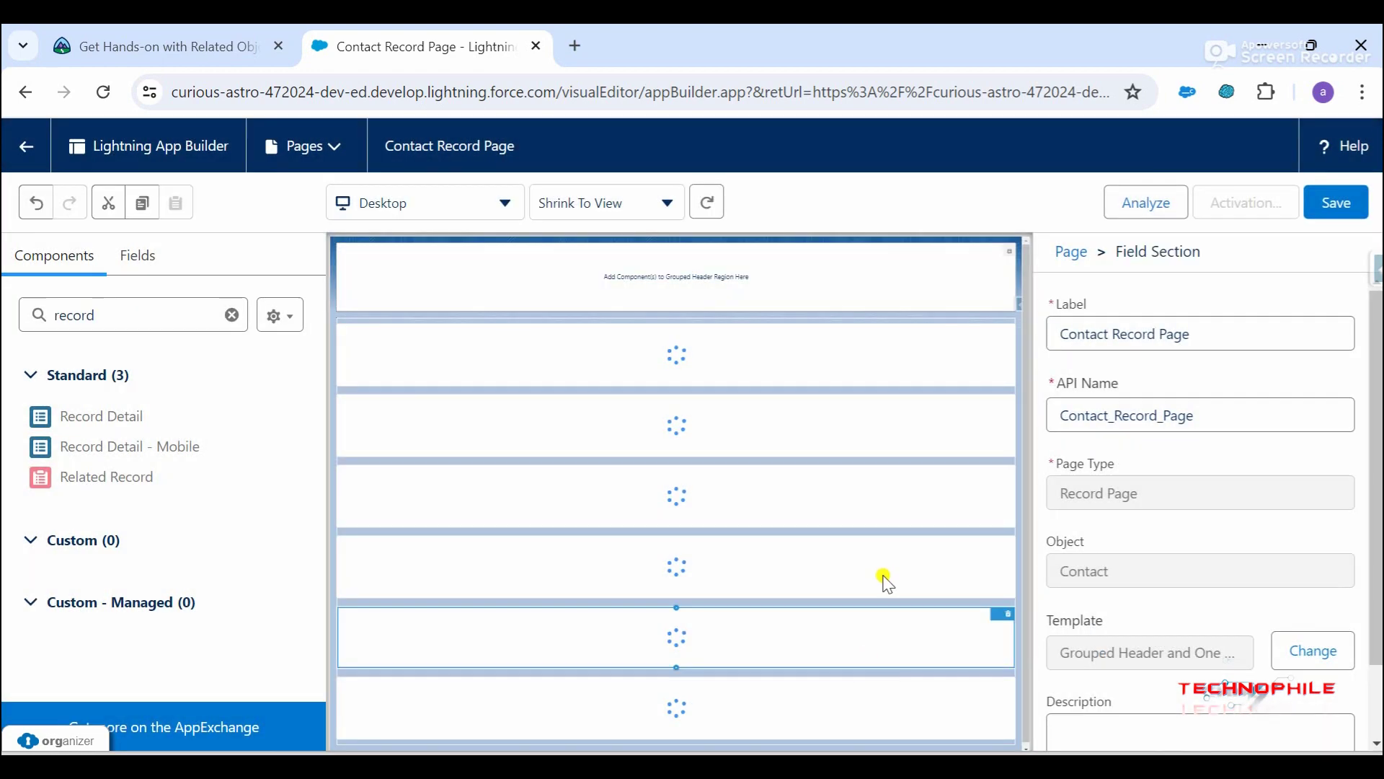
click(884, 581)
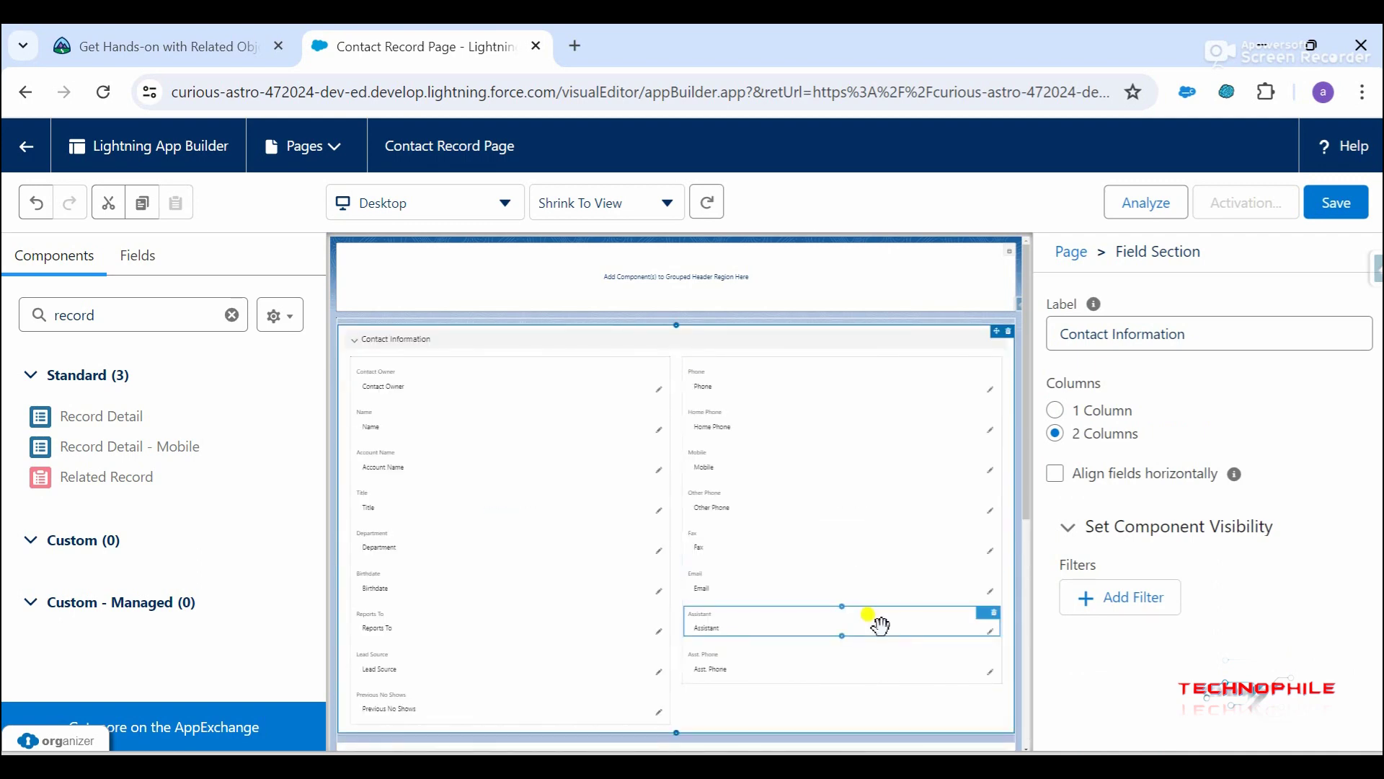
scroll(880, 624, down, 3)
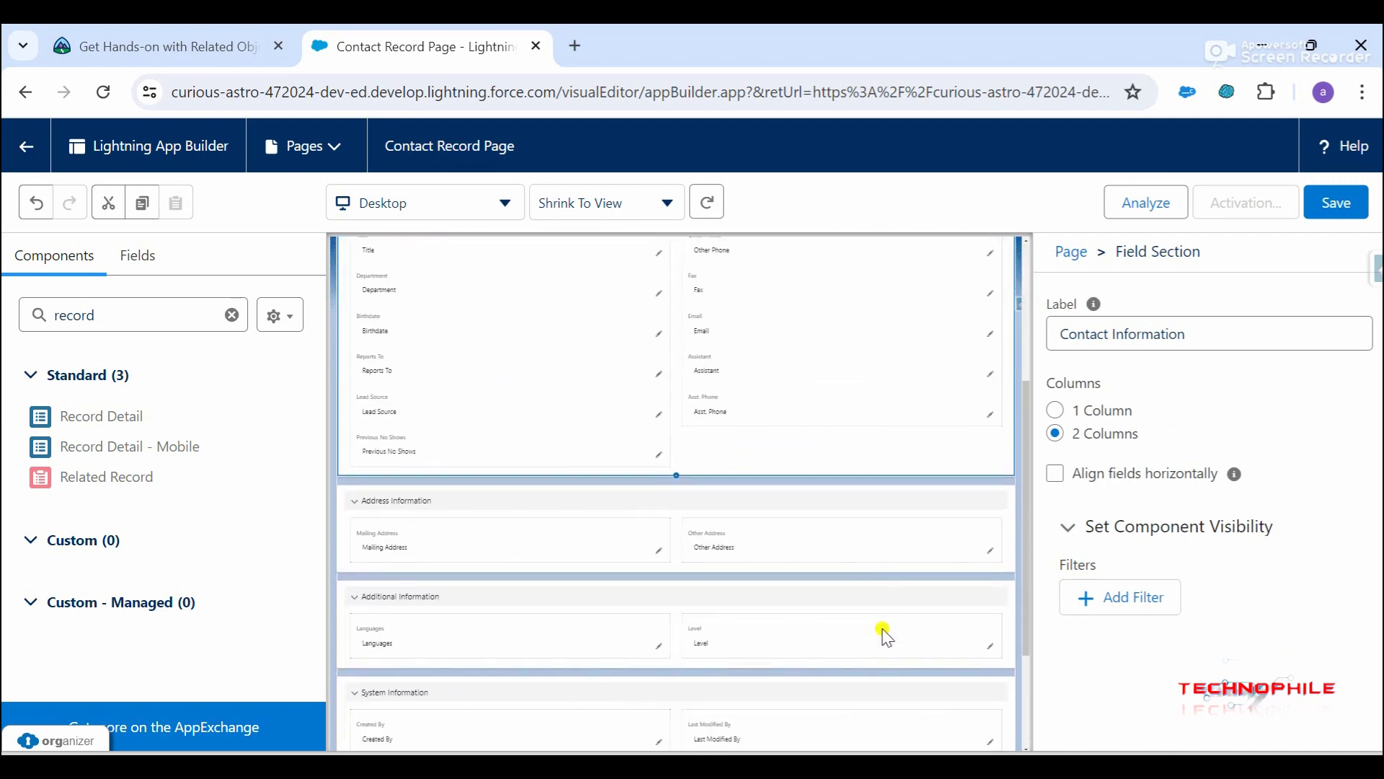
scroll(884, 634, up, 5)
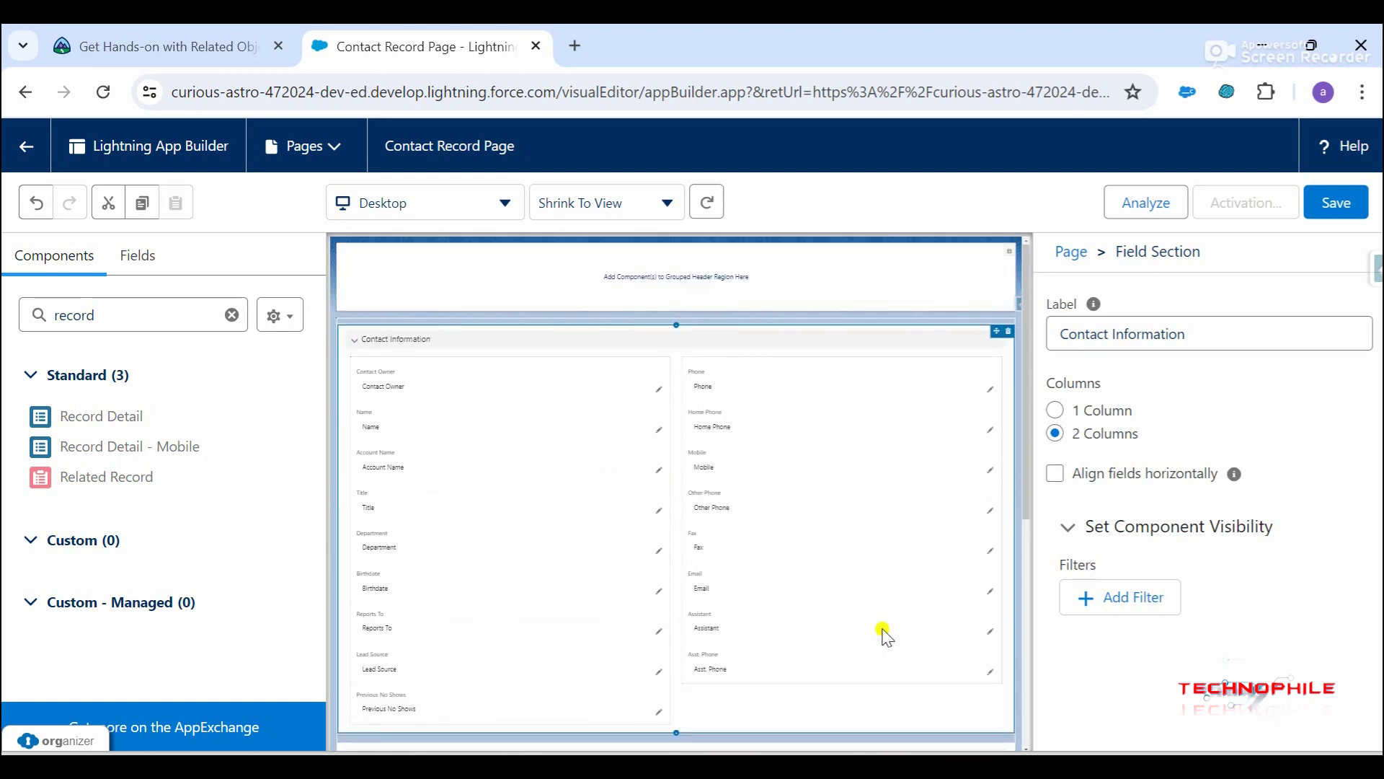
Step: Add the related Account's Annual Revenue field to the Contact Information section, directly below Lead Source
click(137, 261)
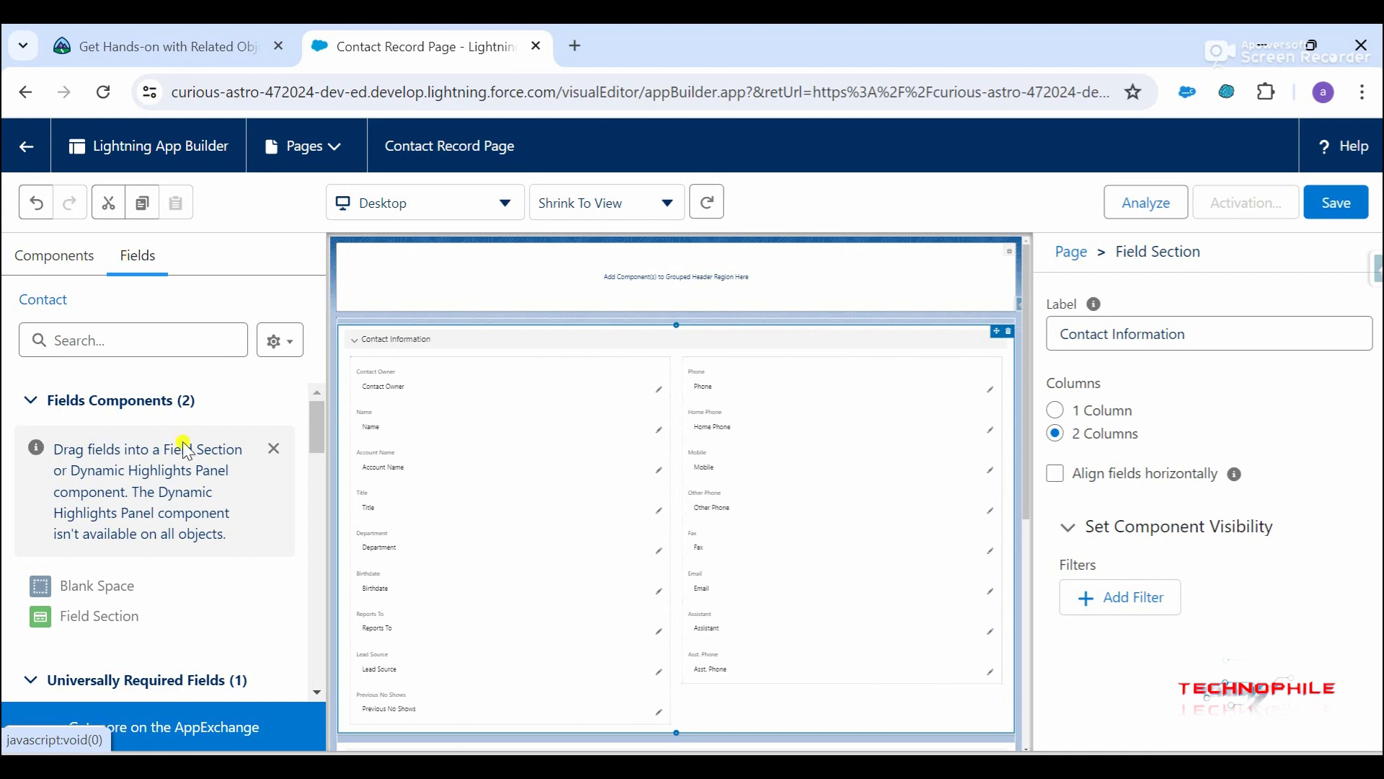
scroll(209, 536, down, 4)
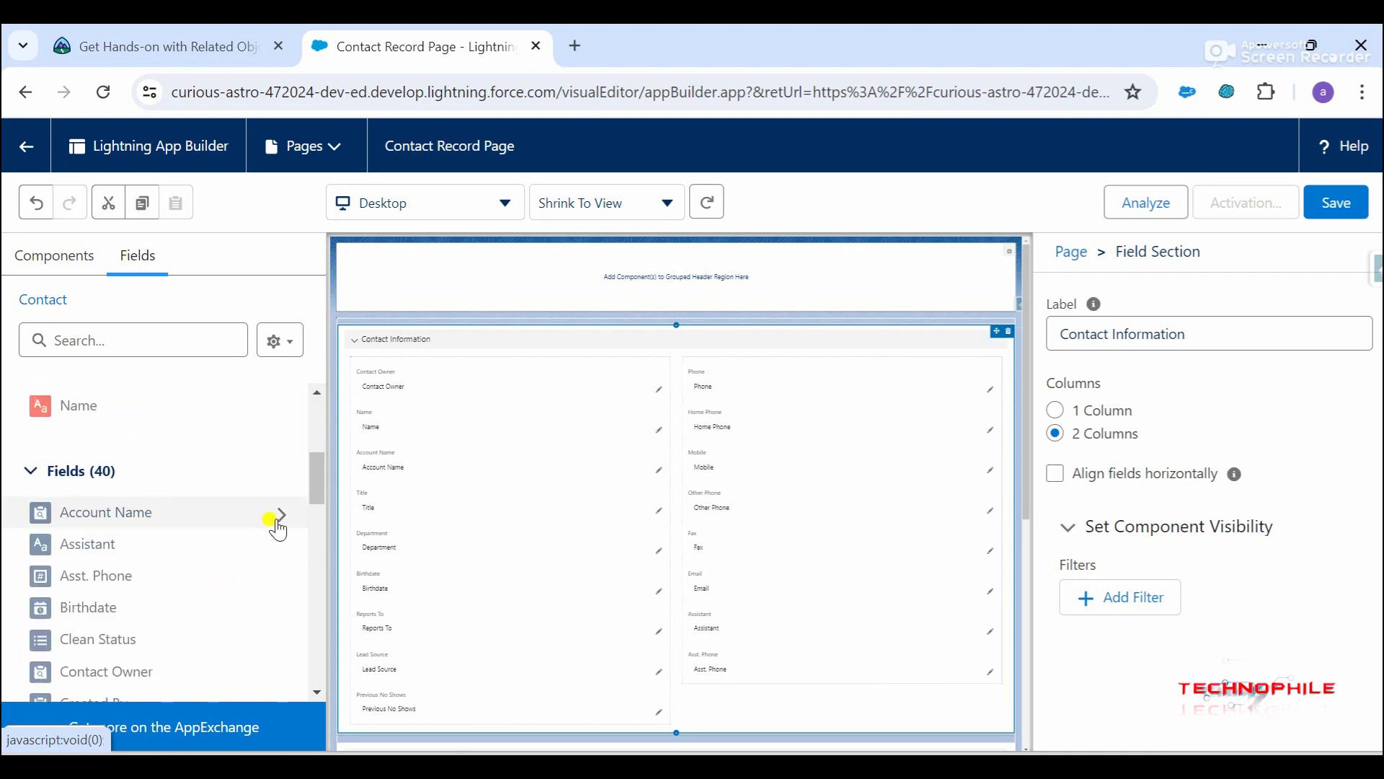
click(281, 516)
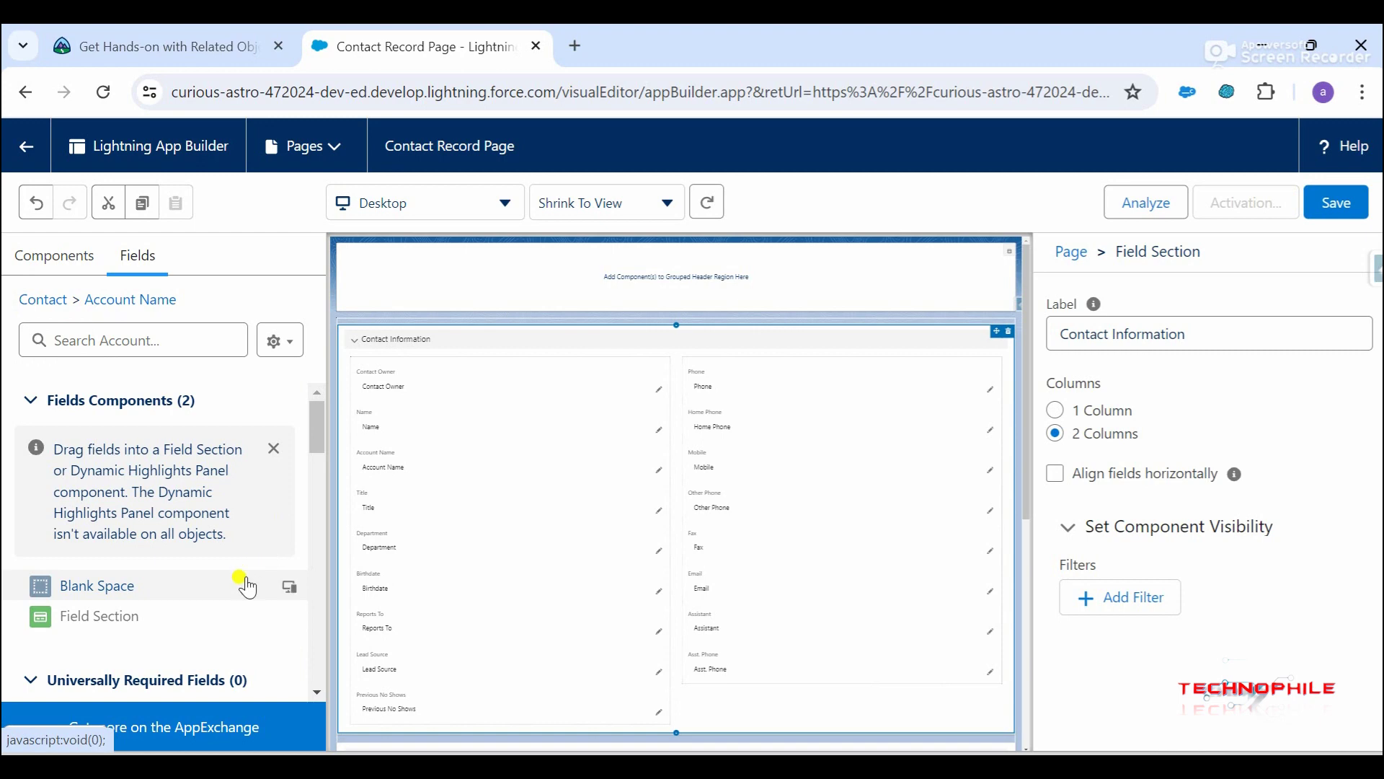
scroll(247, 586, down, 5)
scroll(247, 586, down, 3)
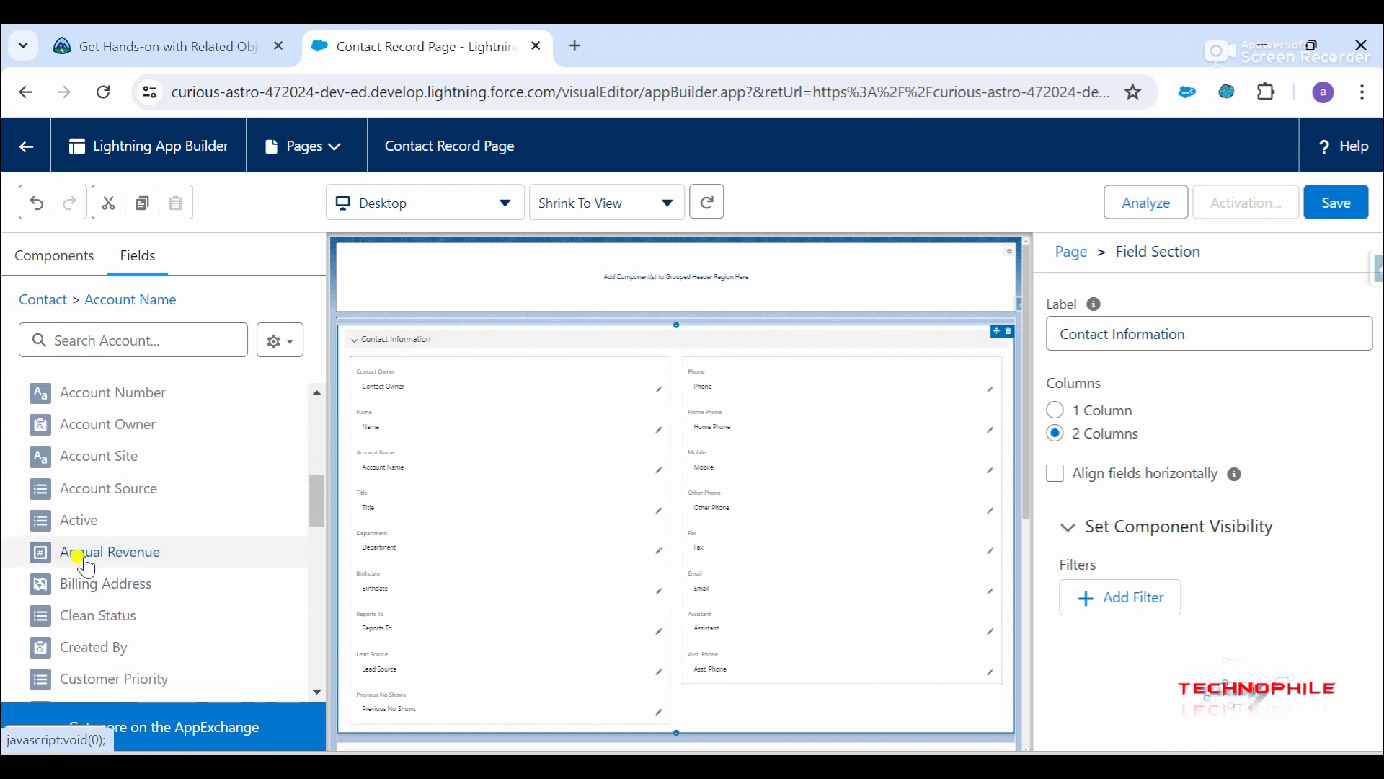
scroll(424, 581, down, 1)
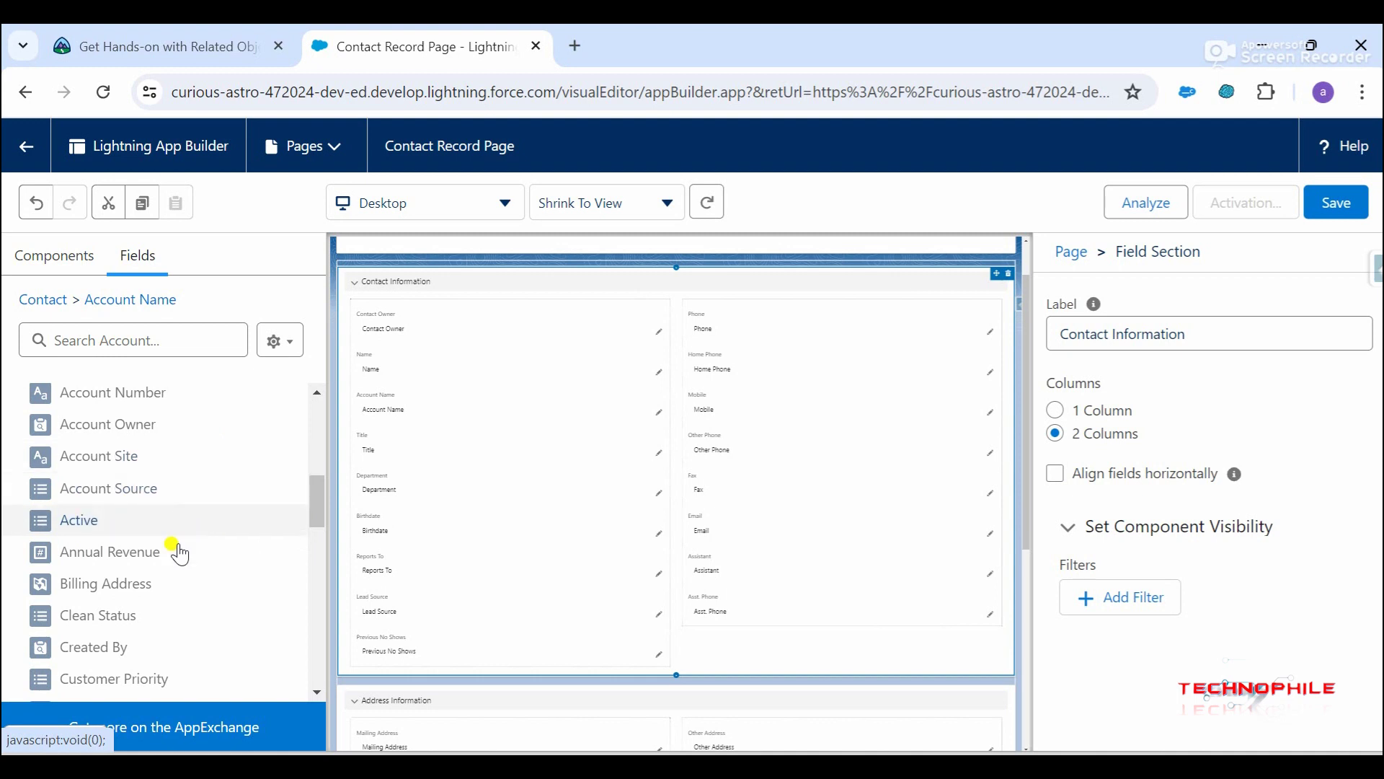
drag(108, 559, 384, 628)
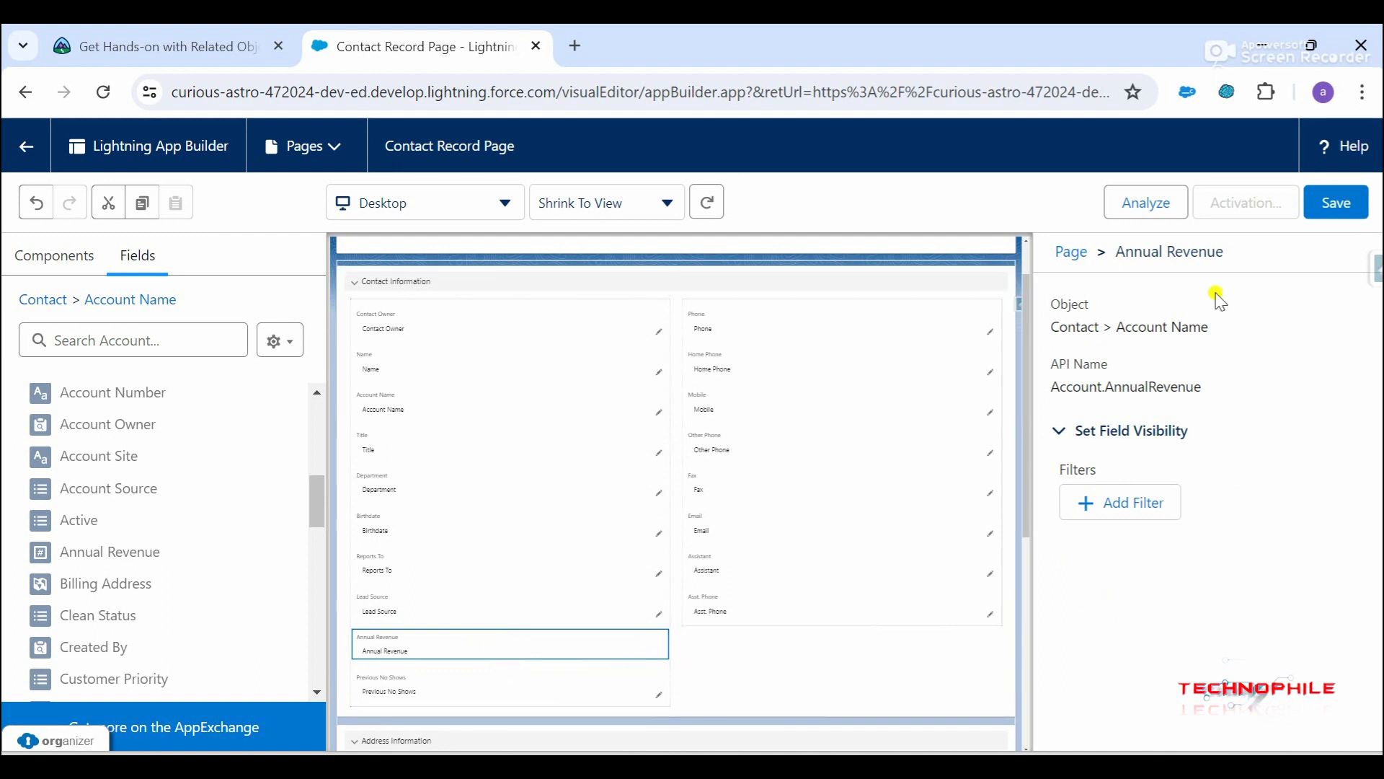
Step: Save the Contact Record Page and activate it as the org default for the Desktop form factor
click(1337, 206)
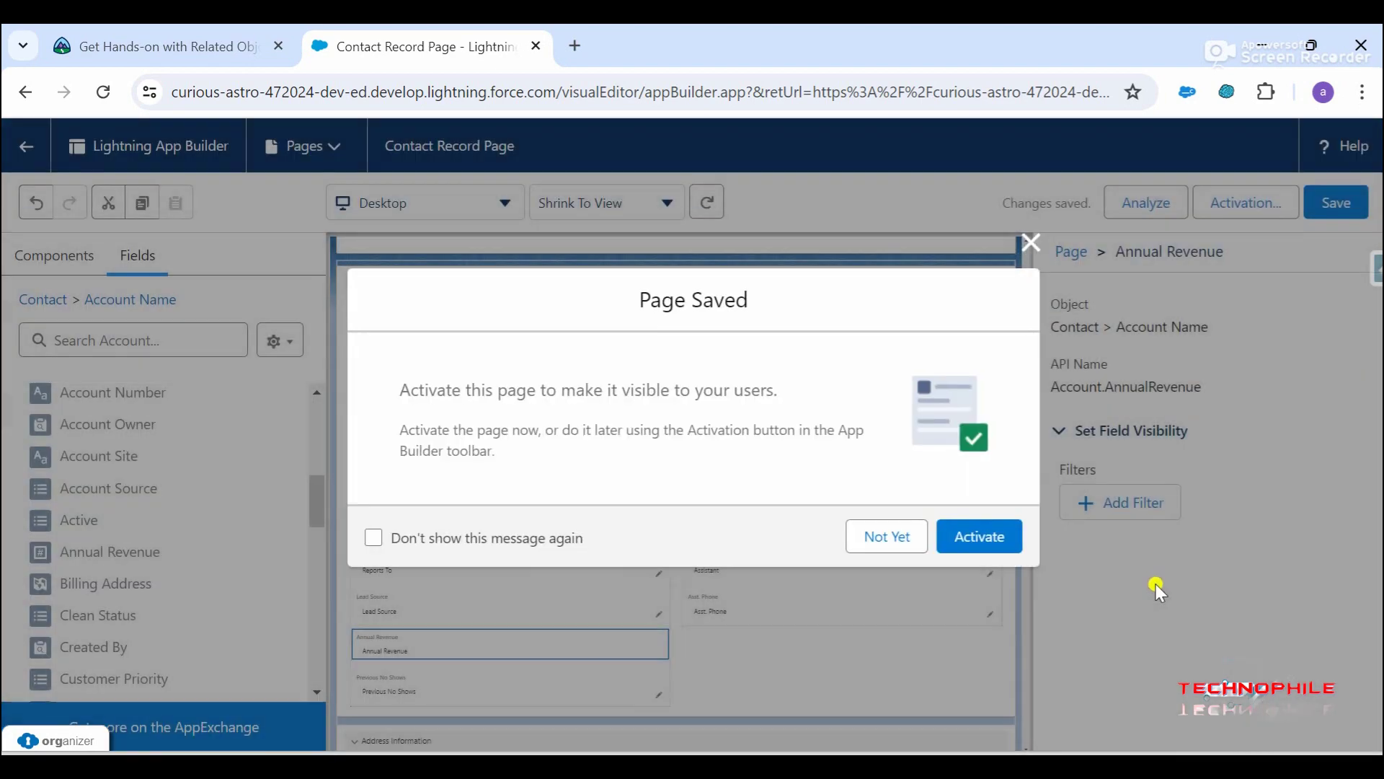
click(964, 546)
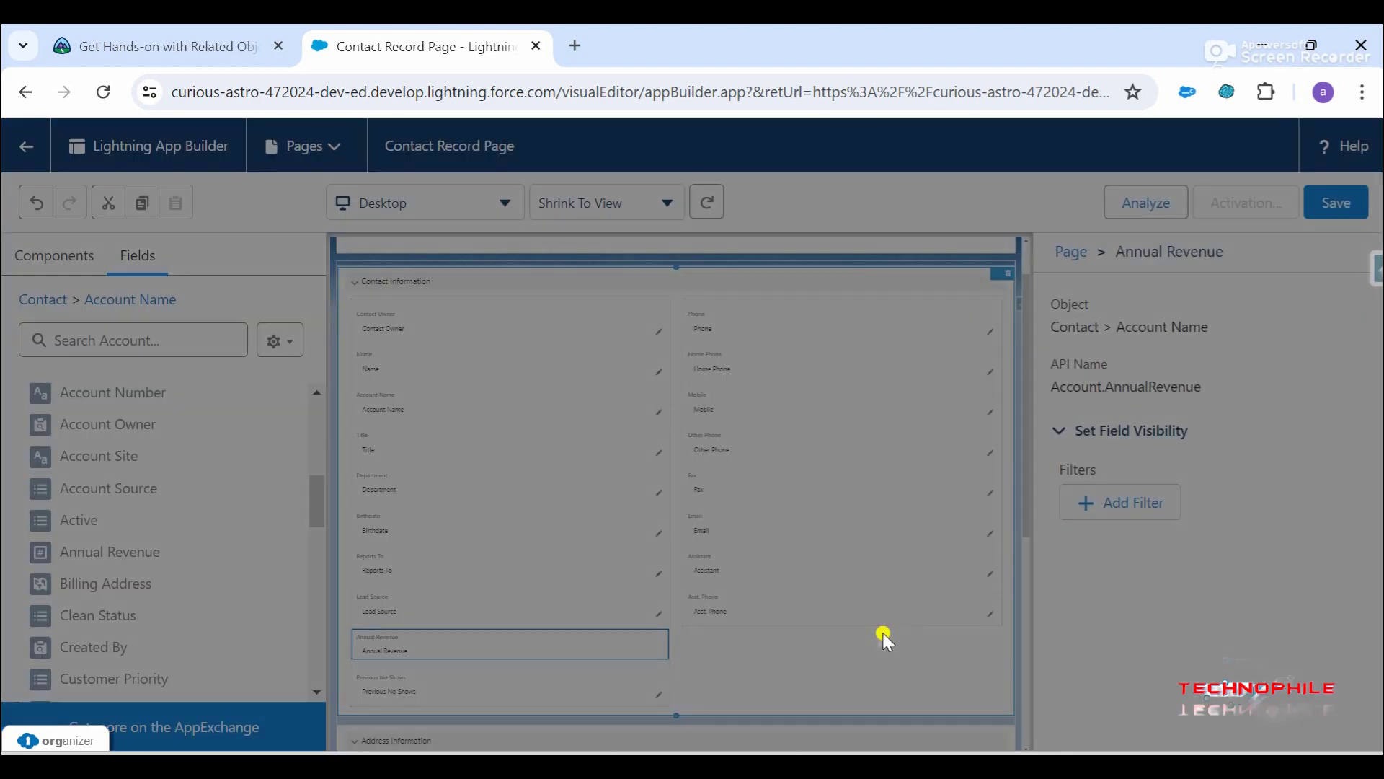
scroll(577, 497, down, 3)
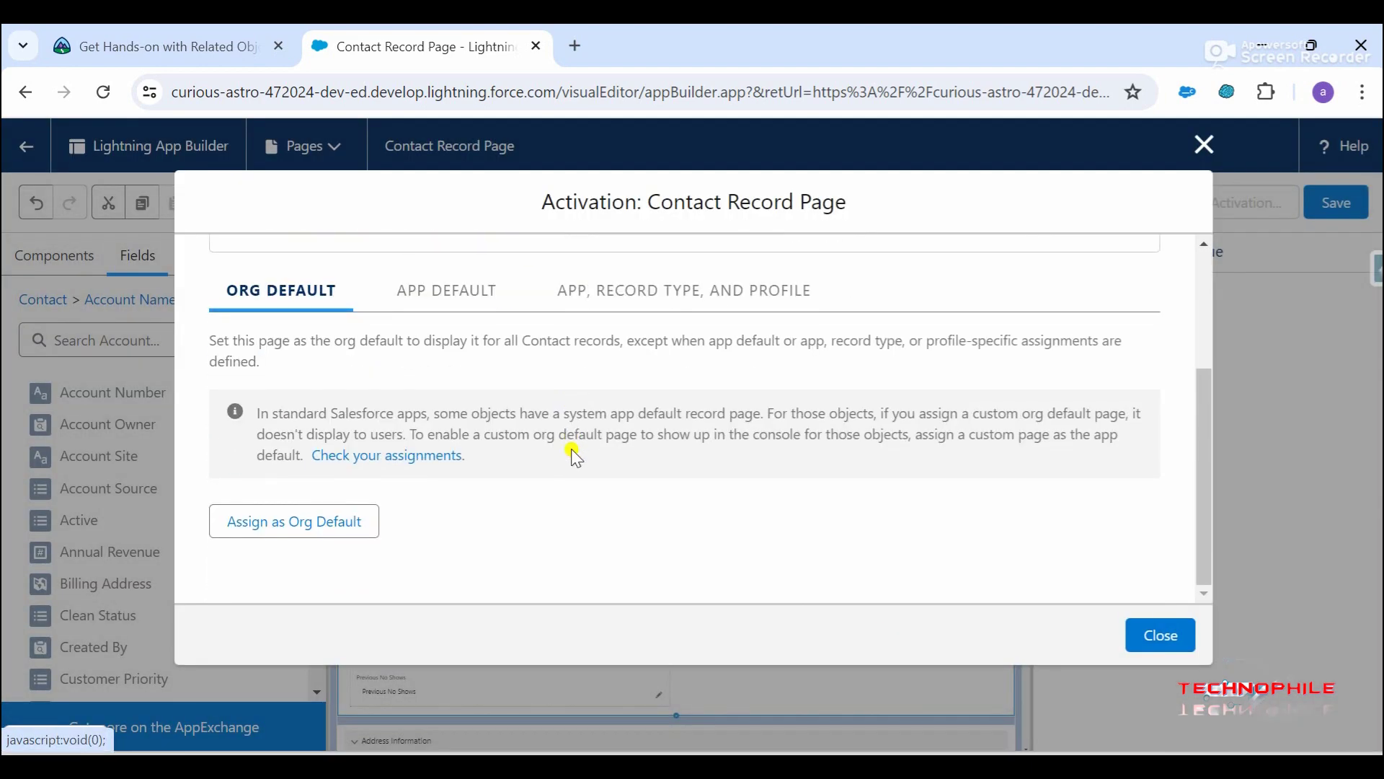
scroll(574, 455, up, 2)
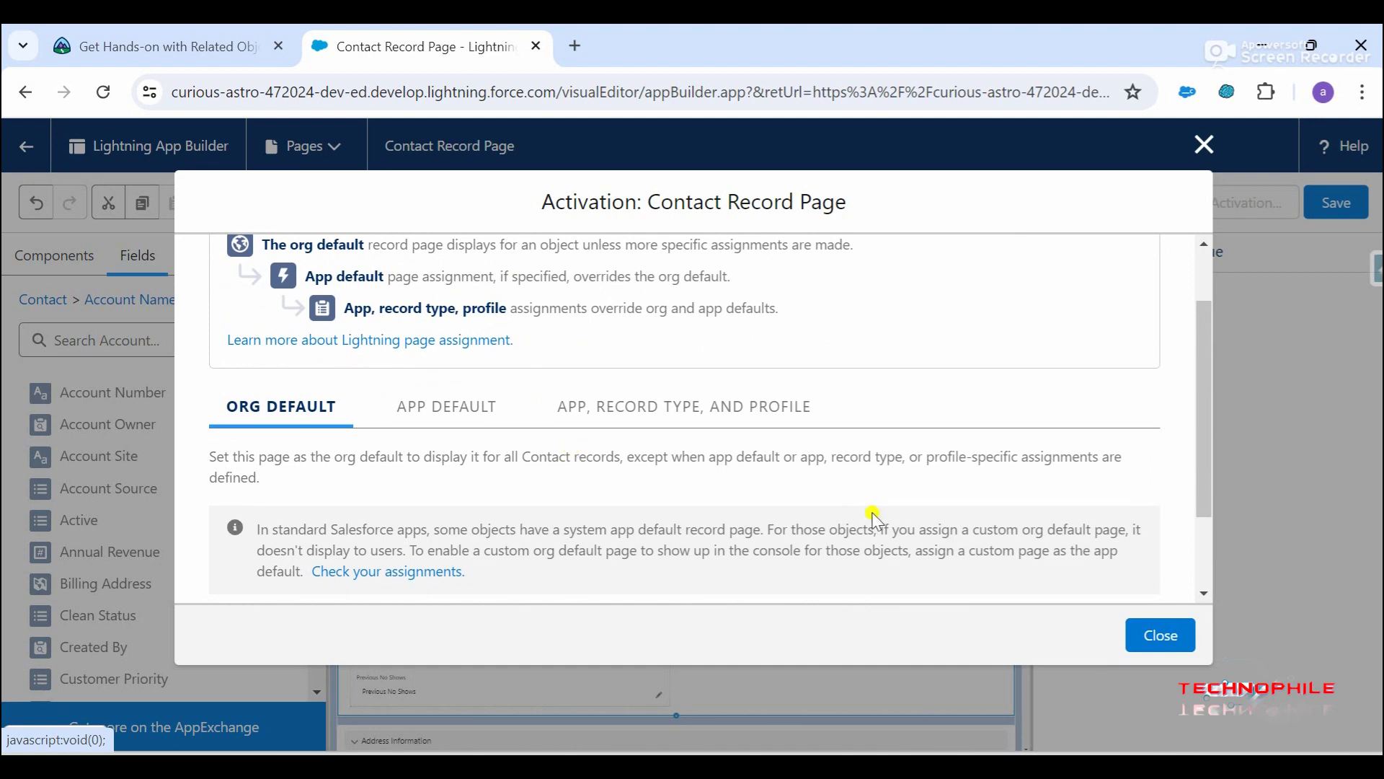
scroll(520, 494, up, 1)
scroll(526, 494, down, 3)
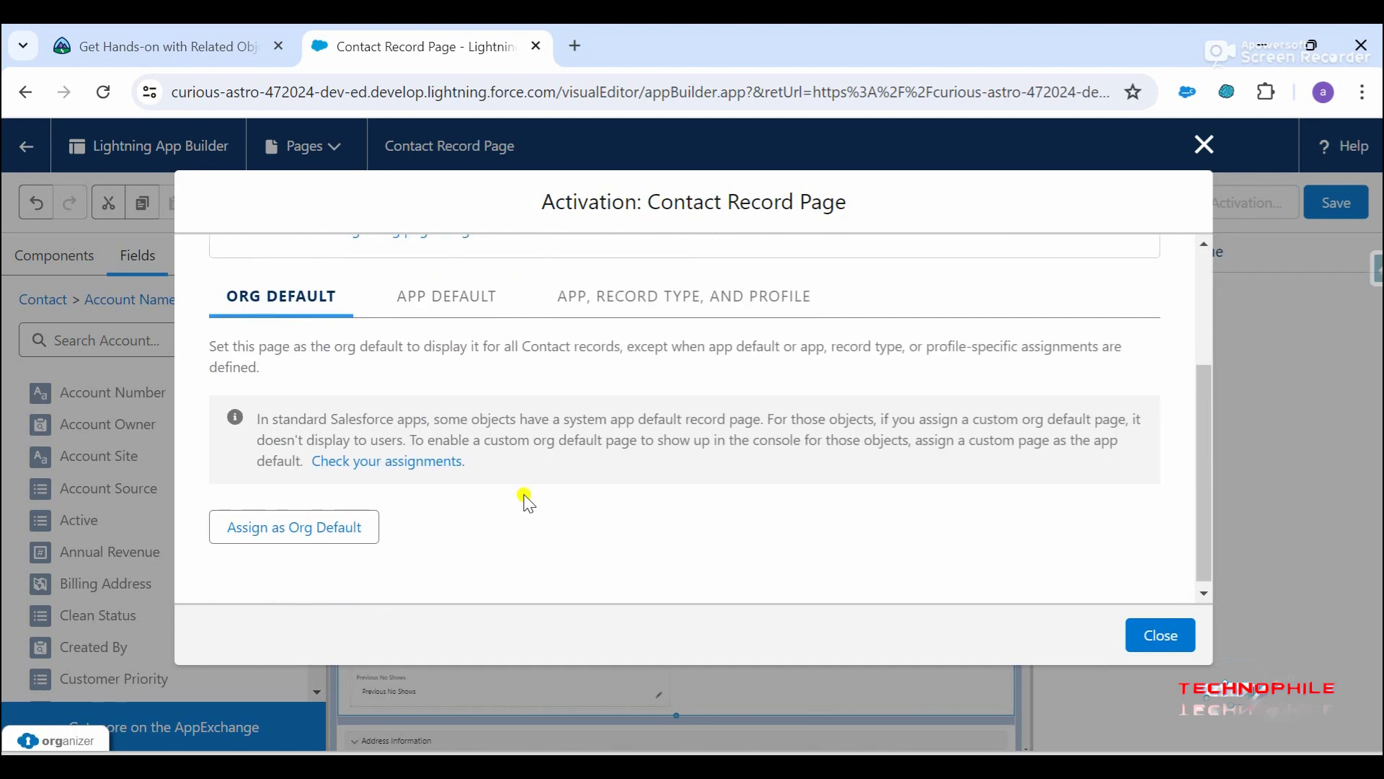
click(297, 520)
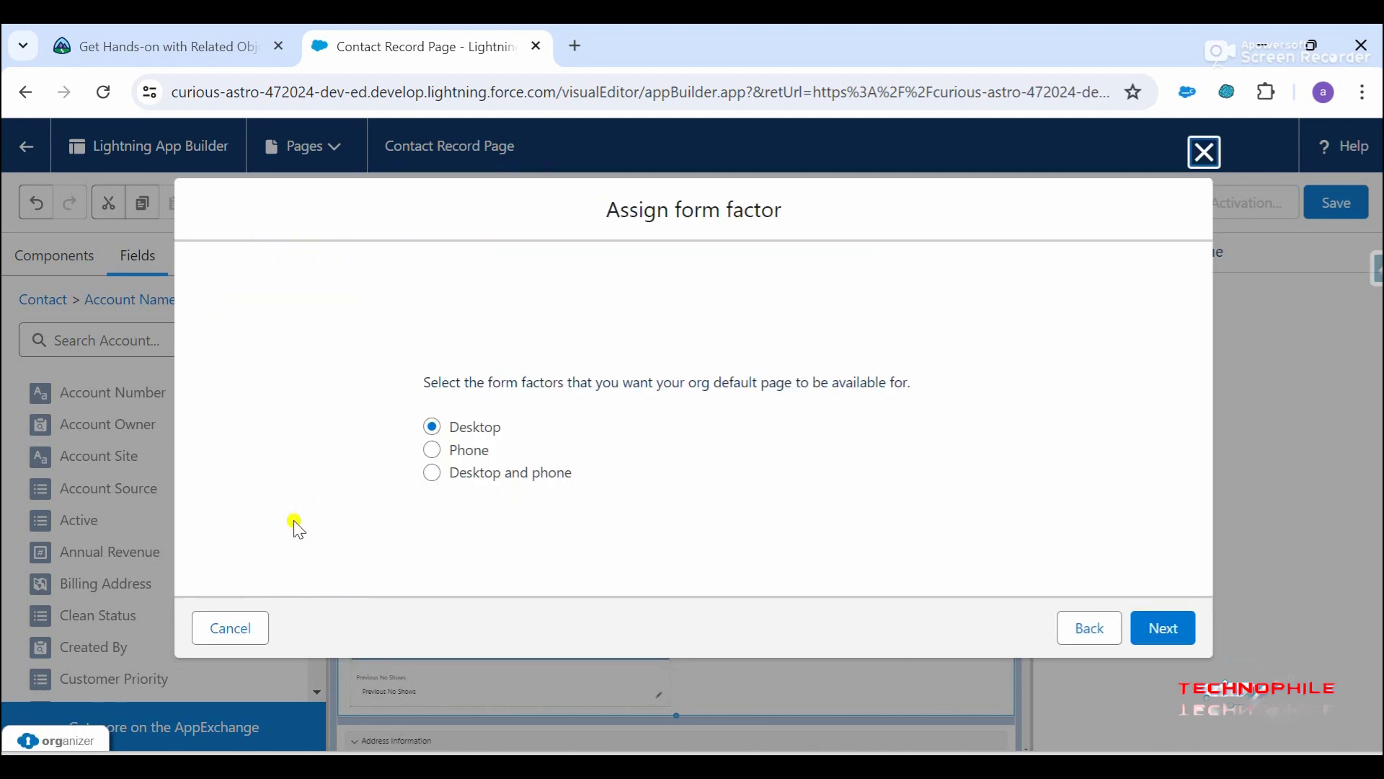
click(1159, 627)
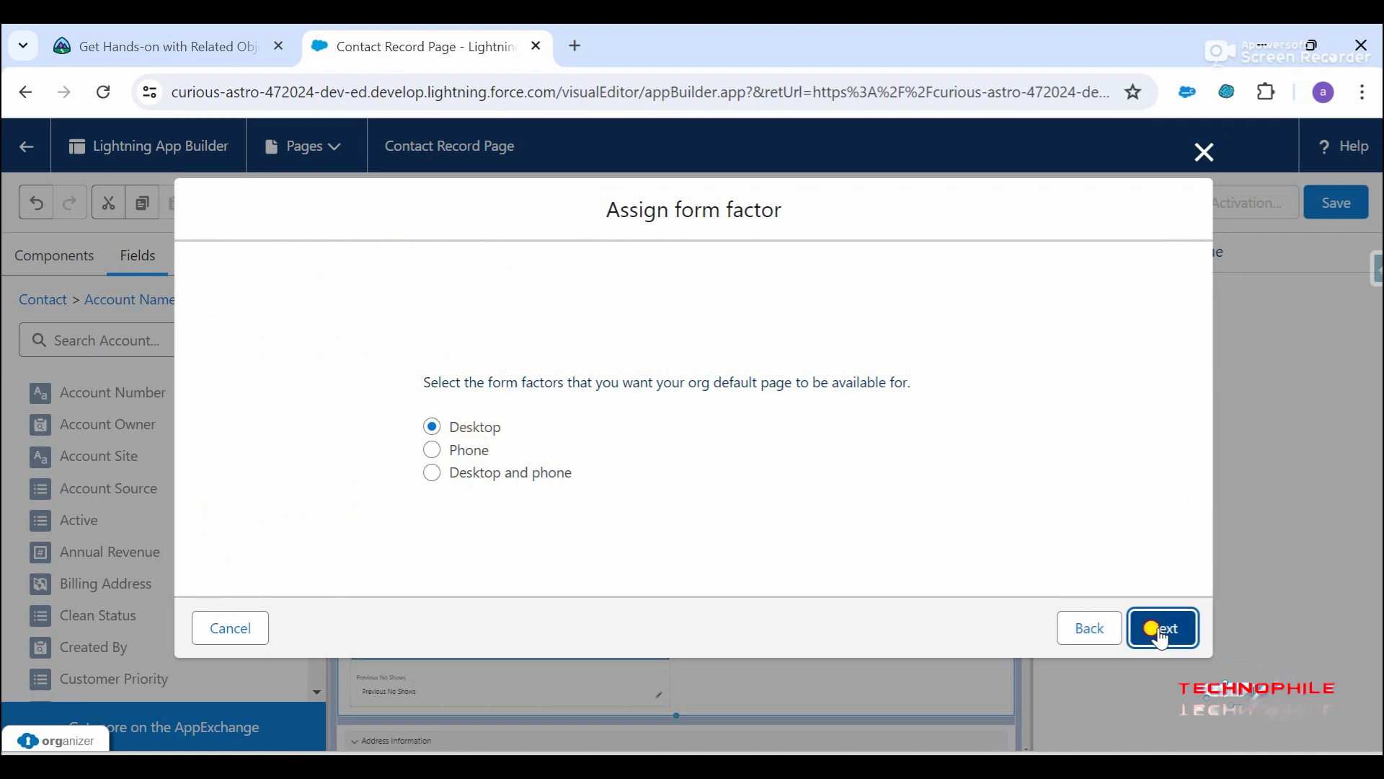
click(1168, 562)
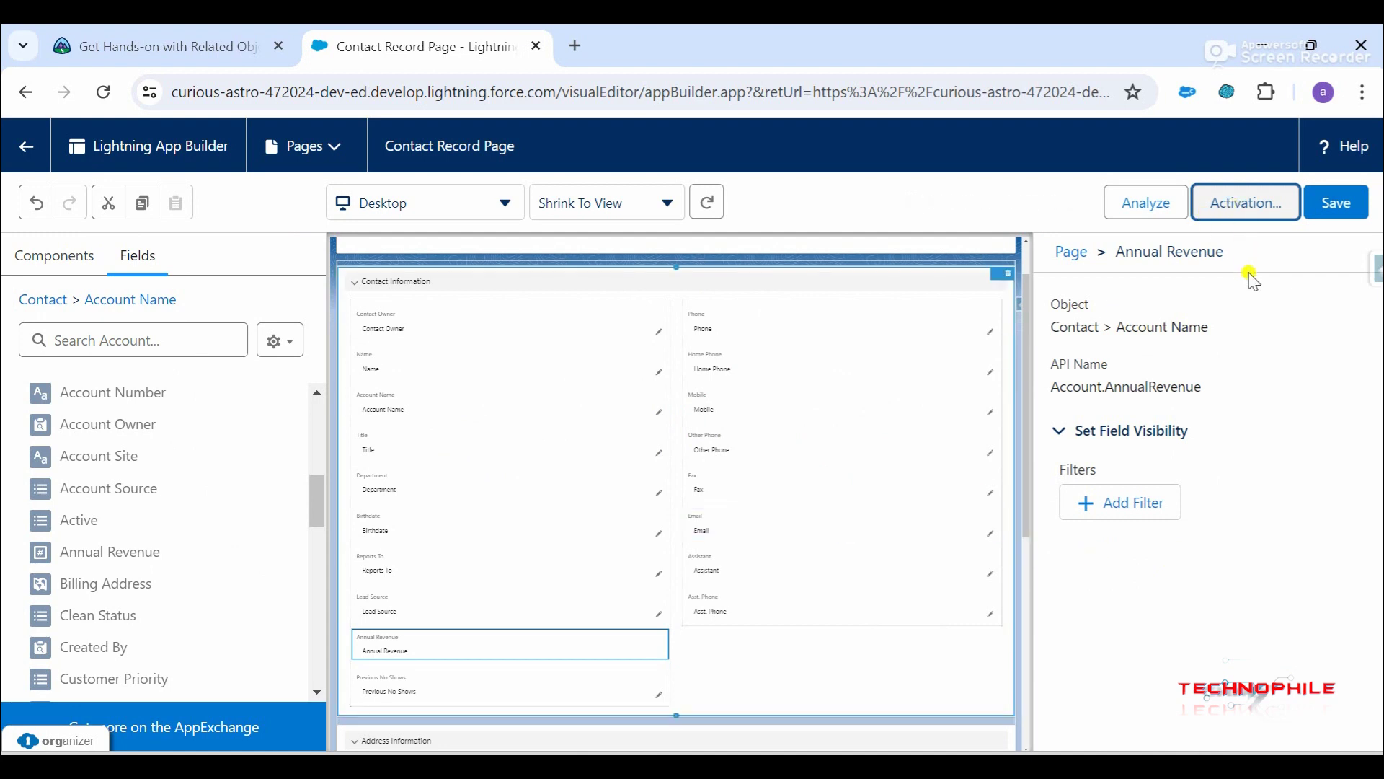
Step: Review the page's org default assignment in its activation settings and close them
click(1240, 205)
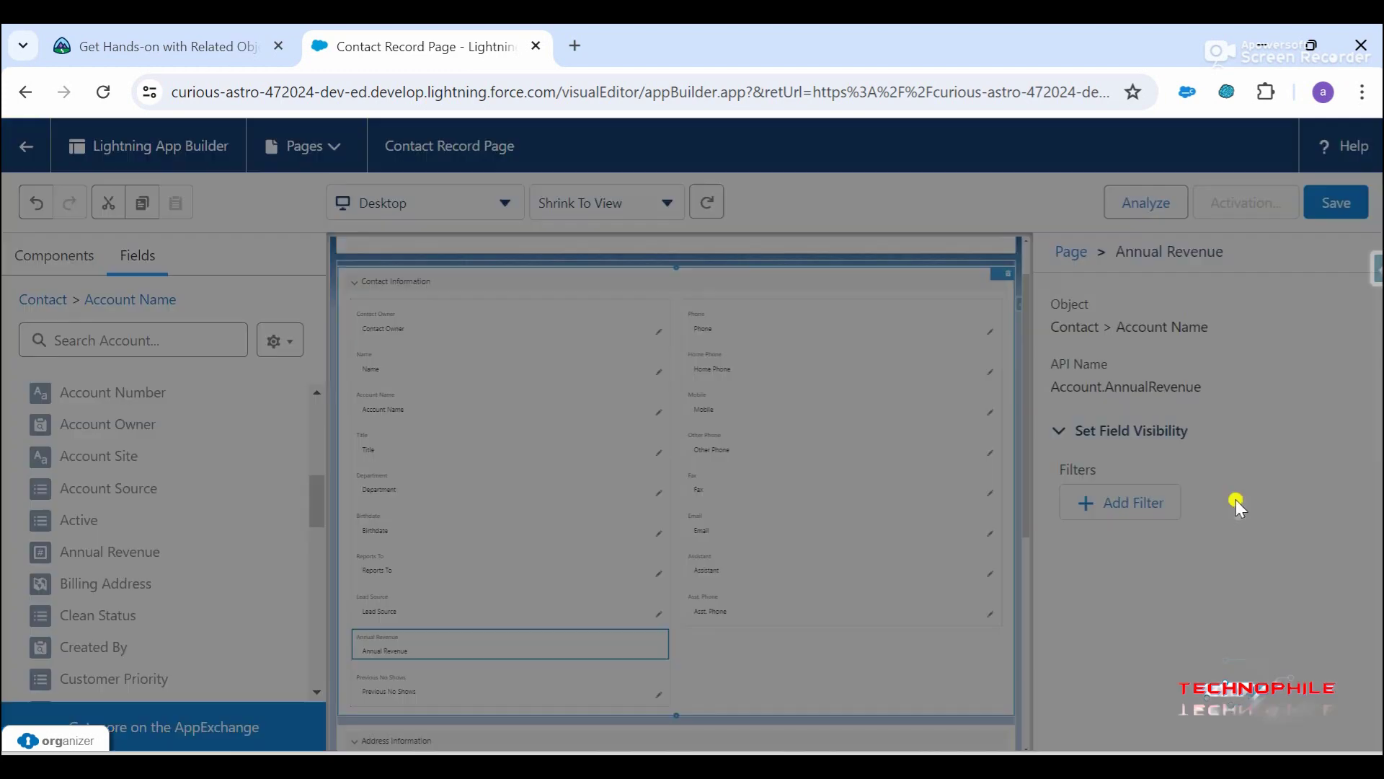
scroll(1036, 454, down, 3)
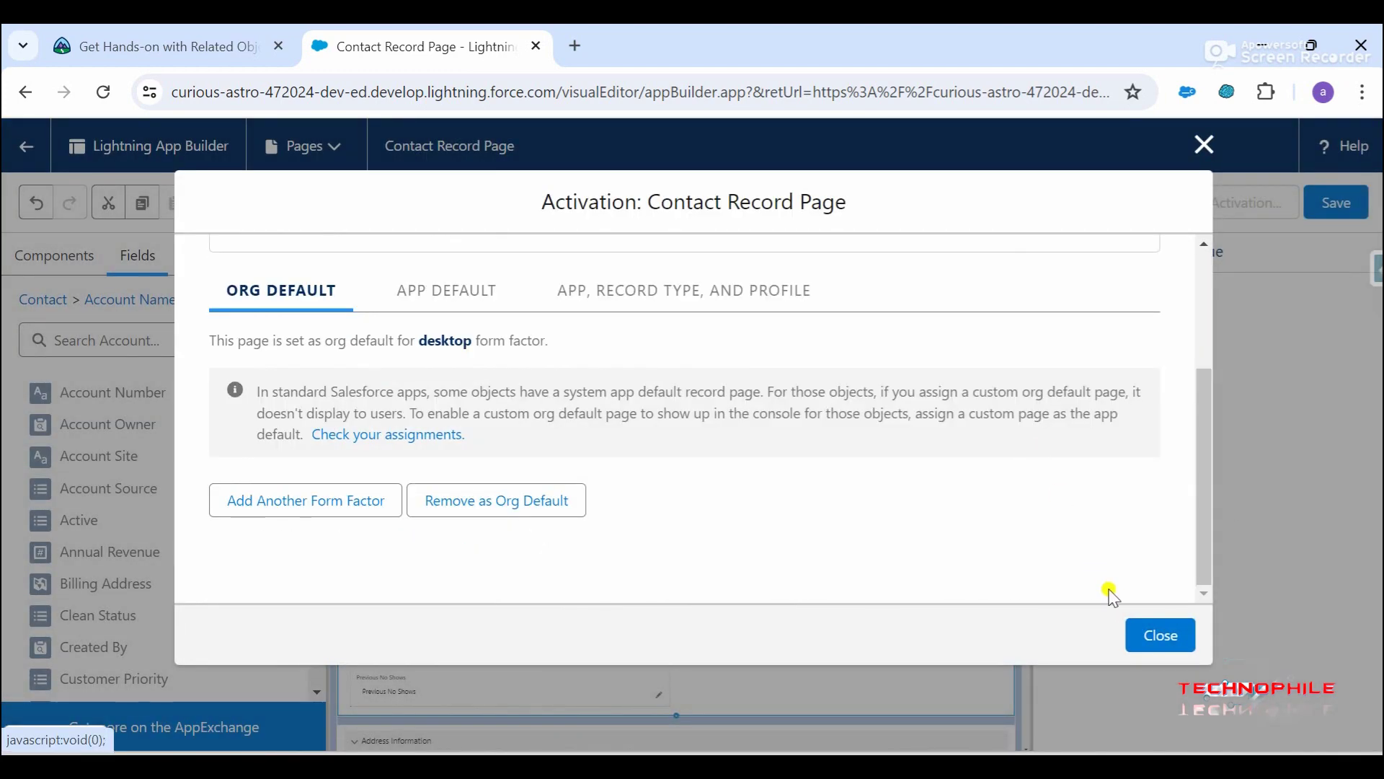
click(1143, 635)
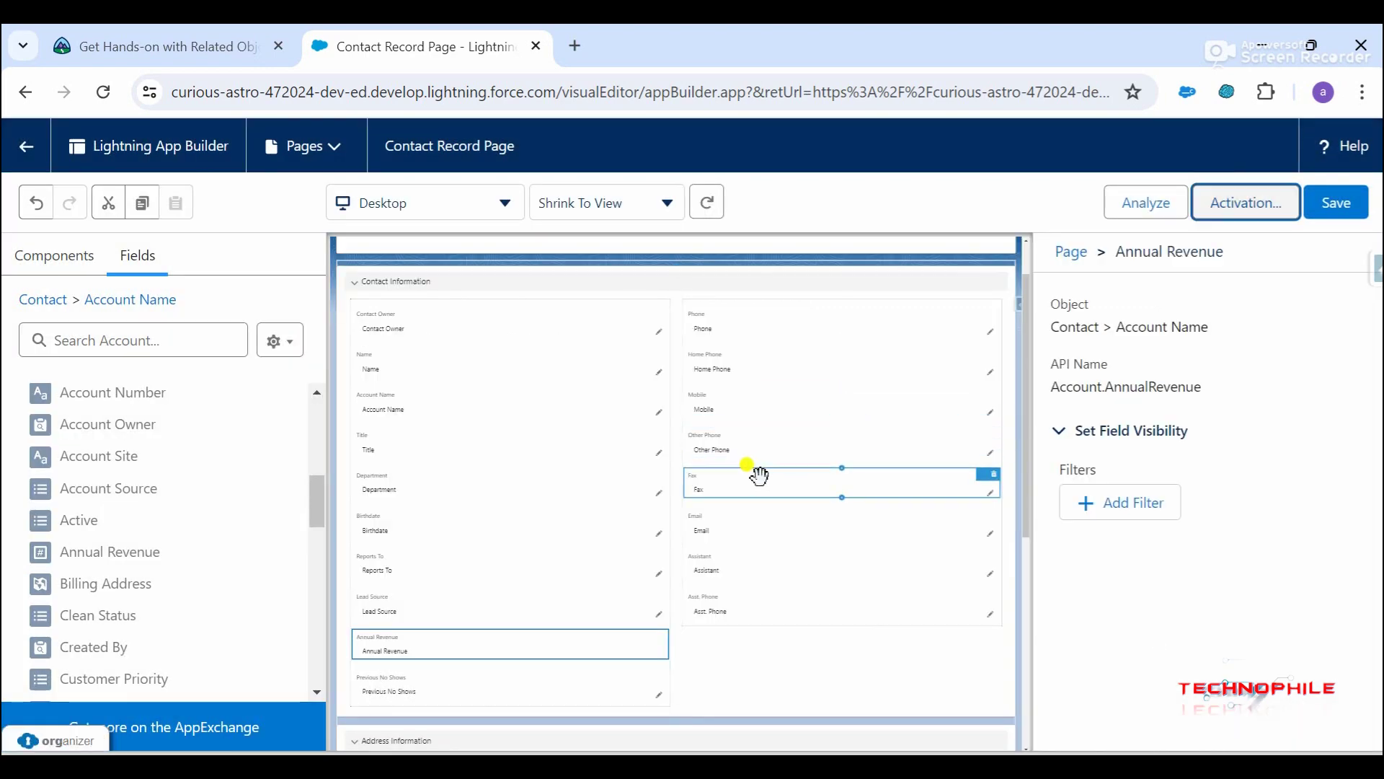
Step: Switch to the Trailhead challenge page and submit the challenge for checking to earn 500 points
click(260, 46)
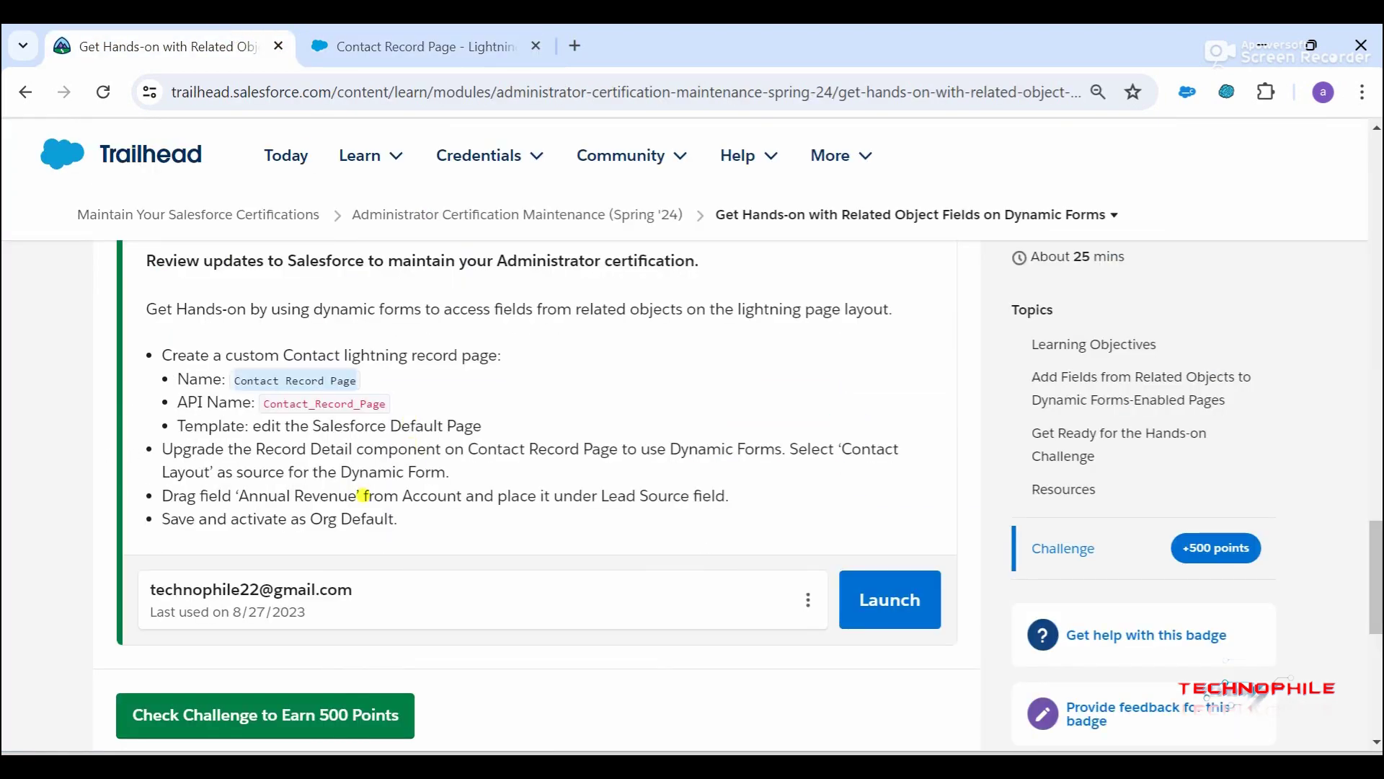
scroll(464, 520, down, 1)
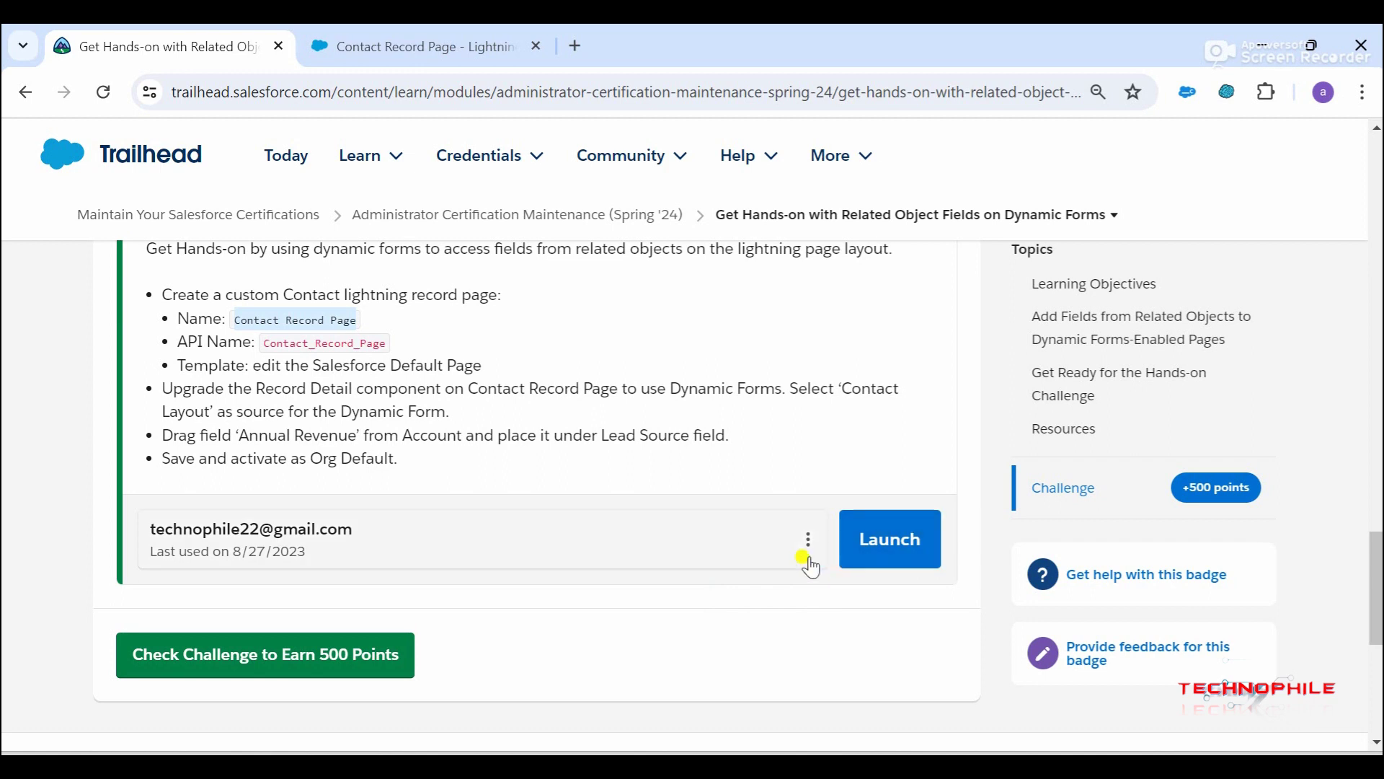
click(238, 656)
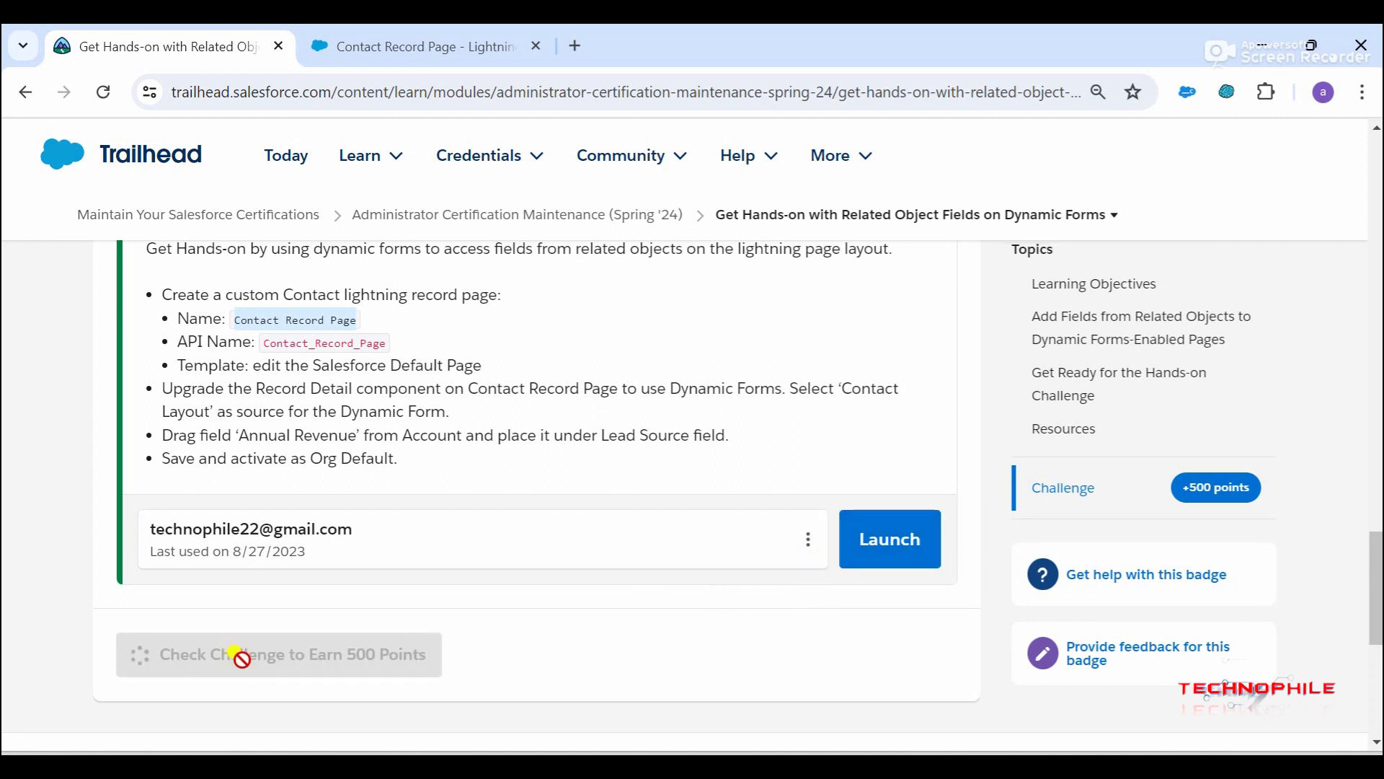